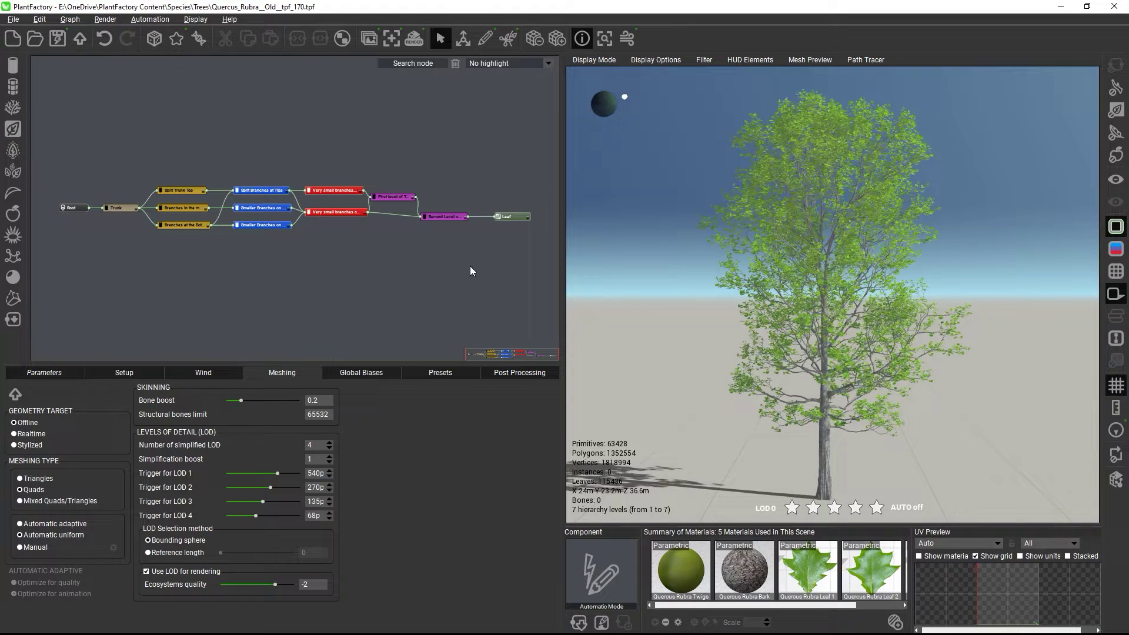
Switch the viewport to Hierarchy display mode, then zoom and orbit to examine the oak's branches
{"action": "left_click", "coordinate": [587, 61]}
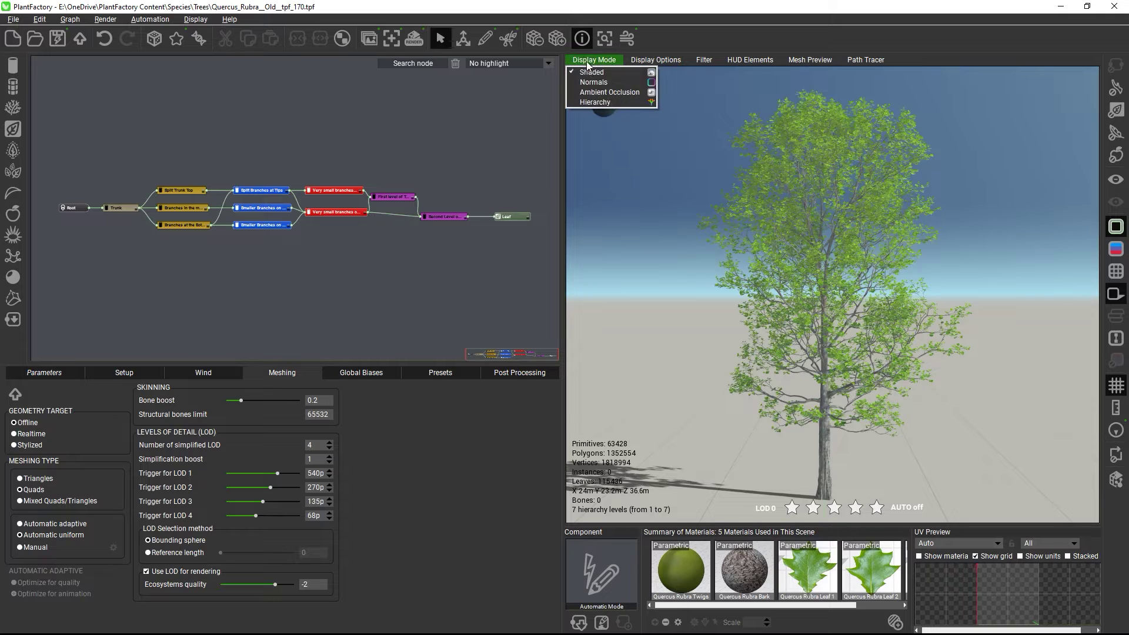
{"action": "left_click", "coordinate": [594, 101]}
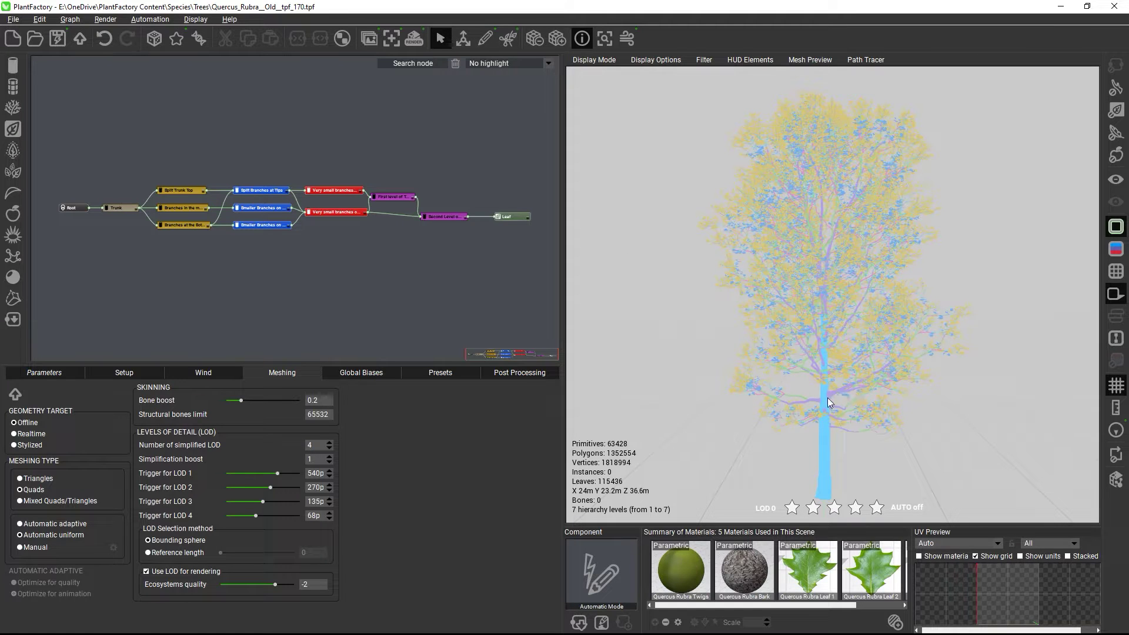
{"action": "scroll", "coordinate": [797, 393], "scroll_direction": "up", "scroll_amount": 5}
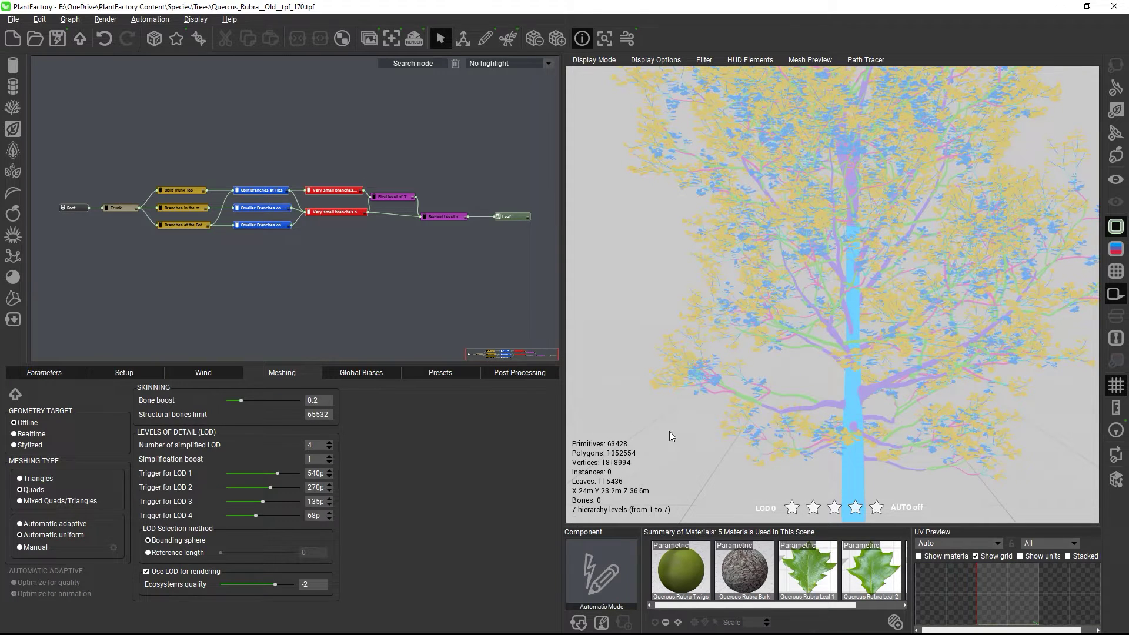
{"action": "left_click_drag", "start_coordinate": [620, 319], "coordinate": [625, 356]}
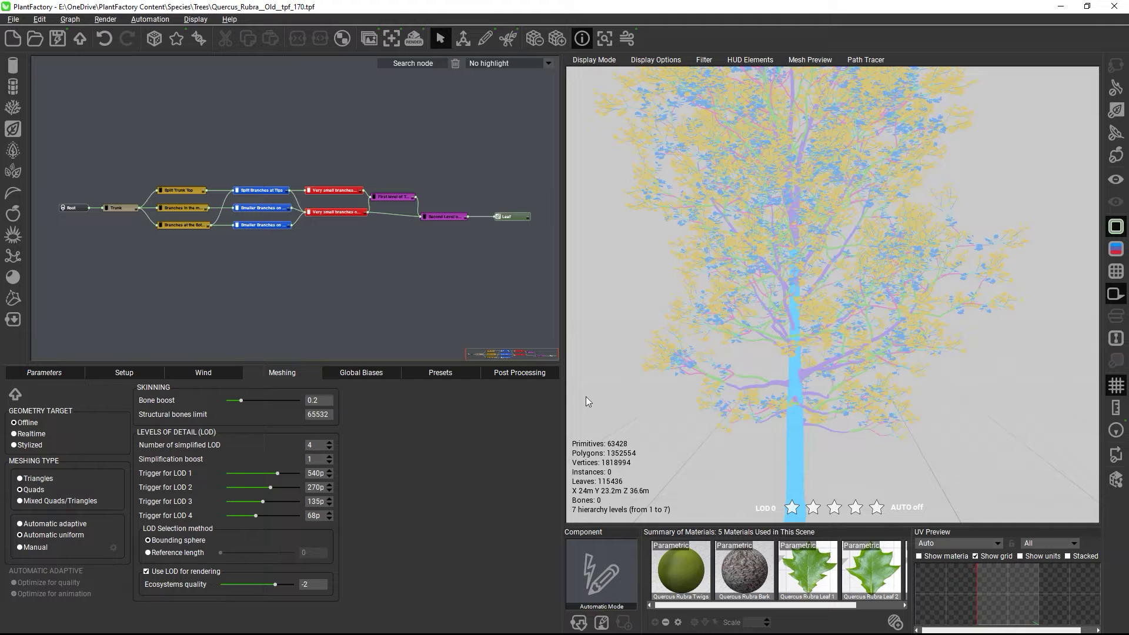
Select the Trunk node and view its Transformations settings: depth 1, minimum depth 0
{"action": "left_click", "coordinate": [799, 465]}
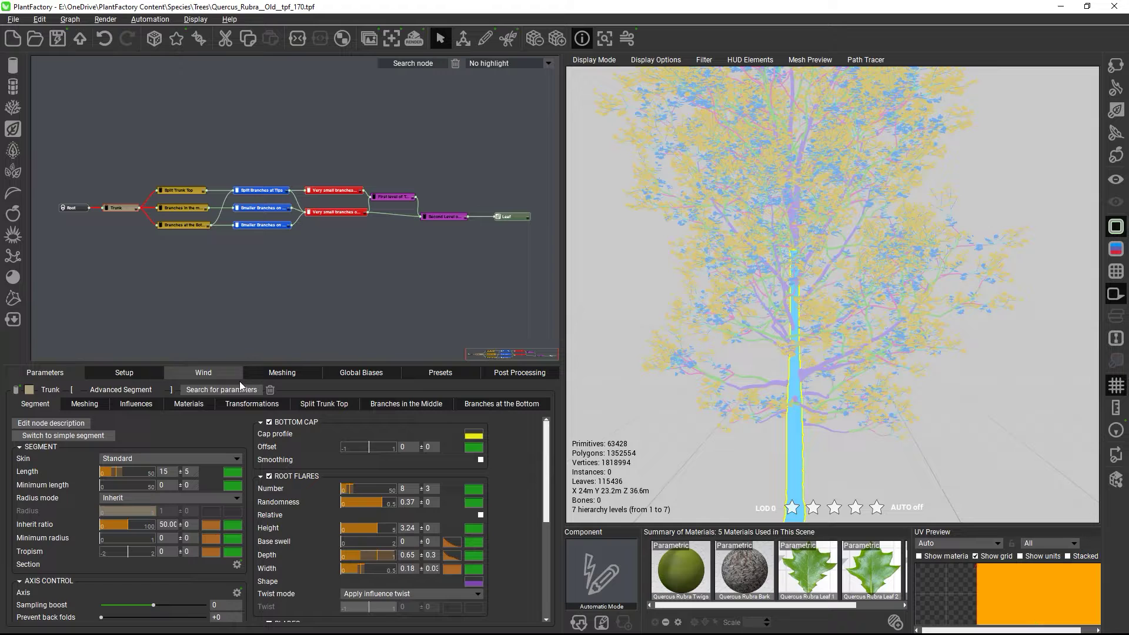
{"action": "left_click", "coordinate": [247, 405]}
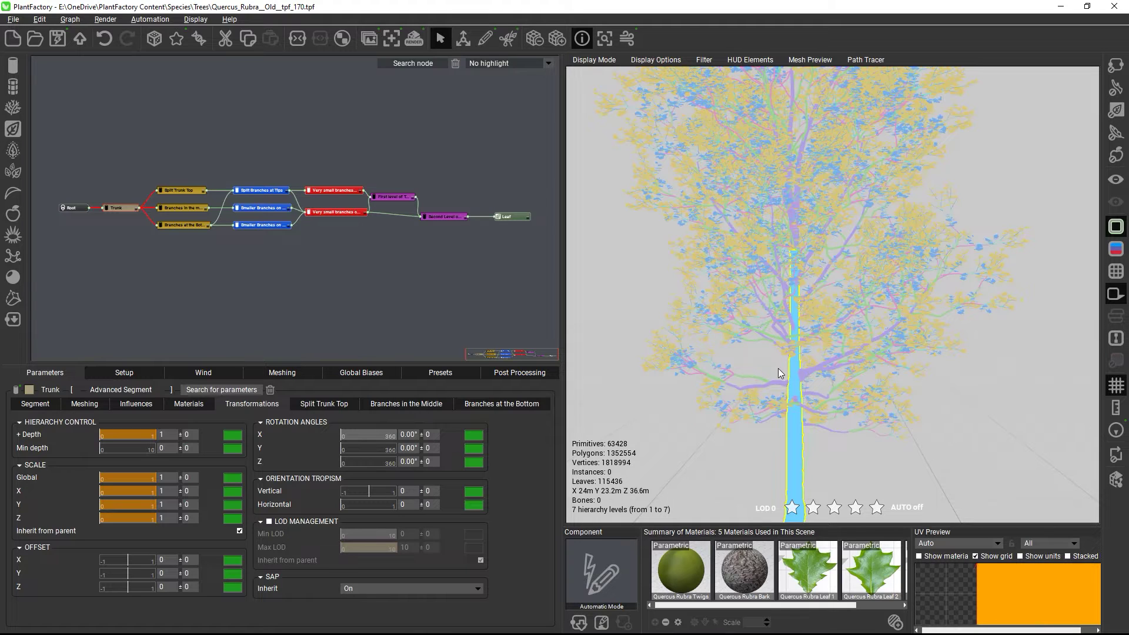
Set the Branches at the Bottom node's hierarchy depth to 0
{"action": "left_click", "coordinate": [180, 227]}
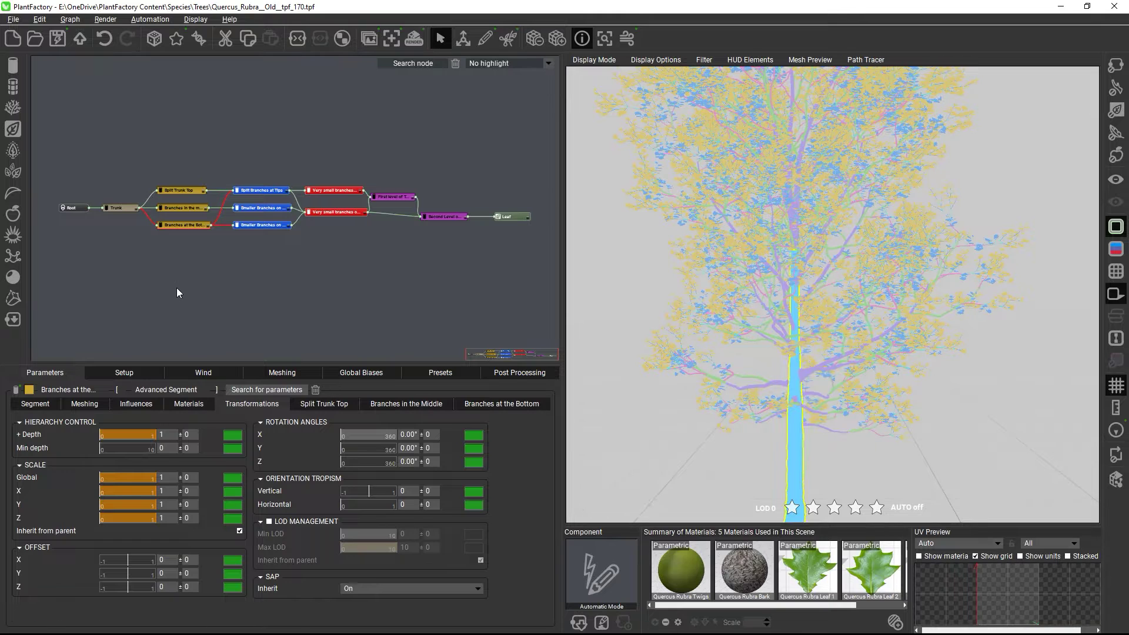
{"action": "left_click", "coordinate": [294, 404]}
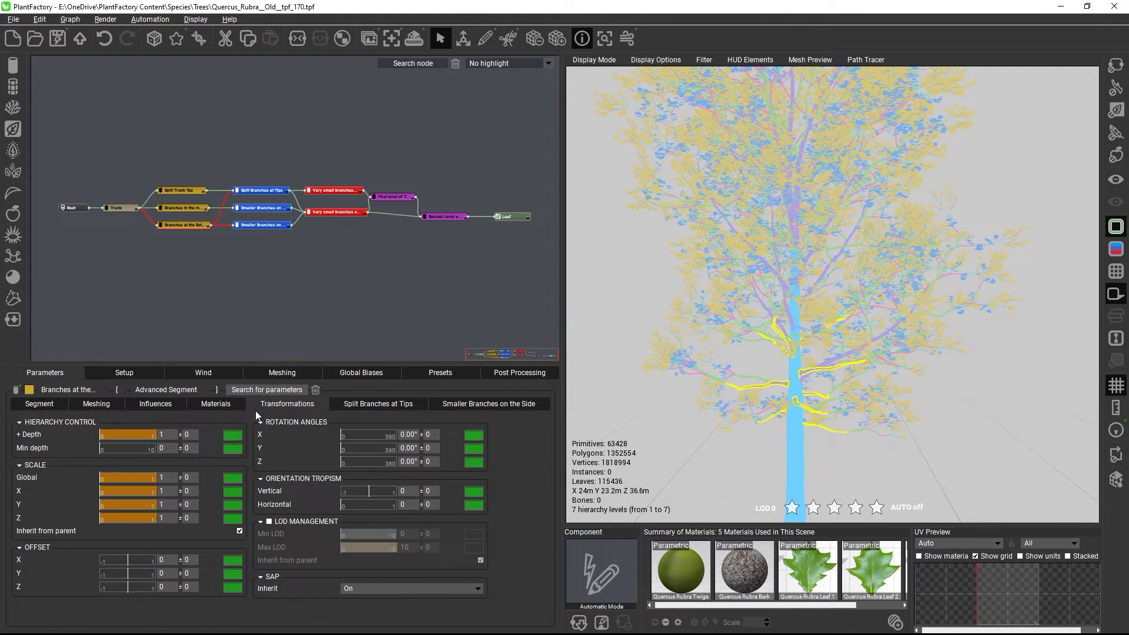
{"action": "double_click", "coordinate": [166, 434]}
{"action": "type", "text": "0"}
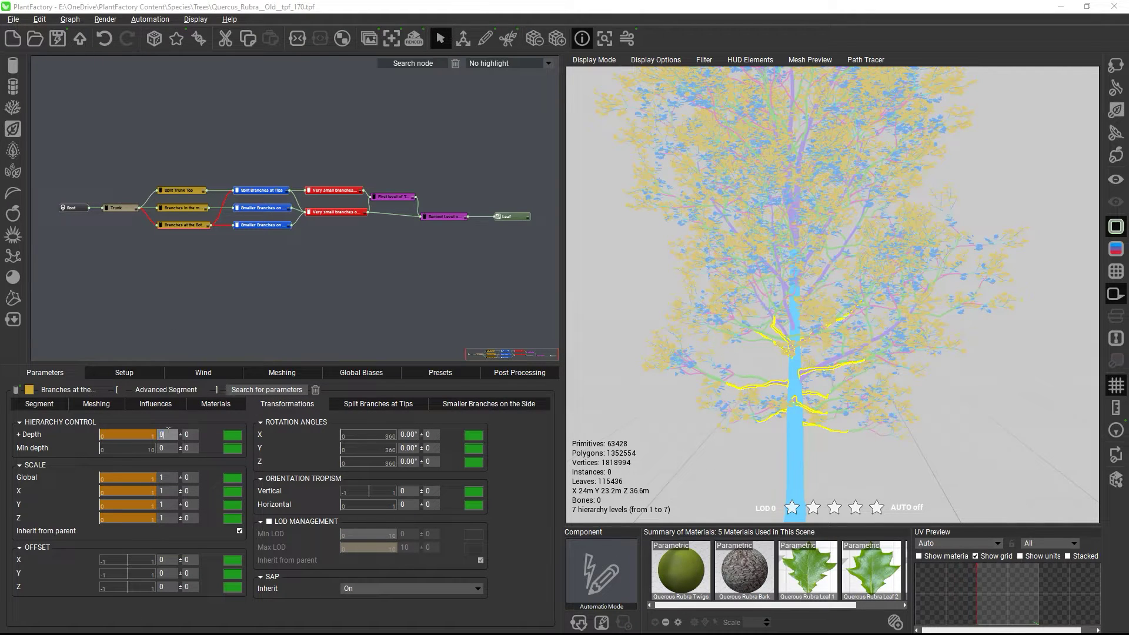
{"action": "key", "text": "Return"}
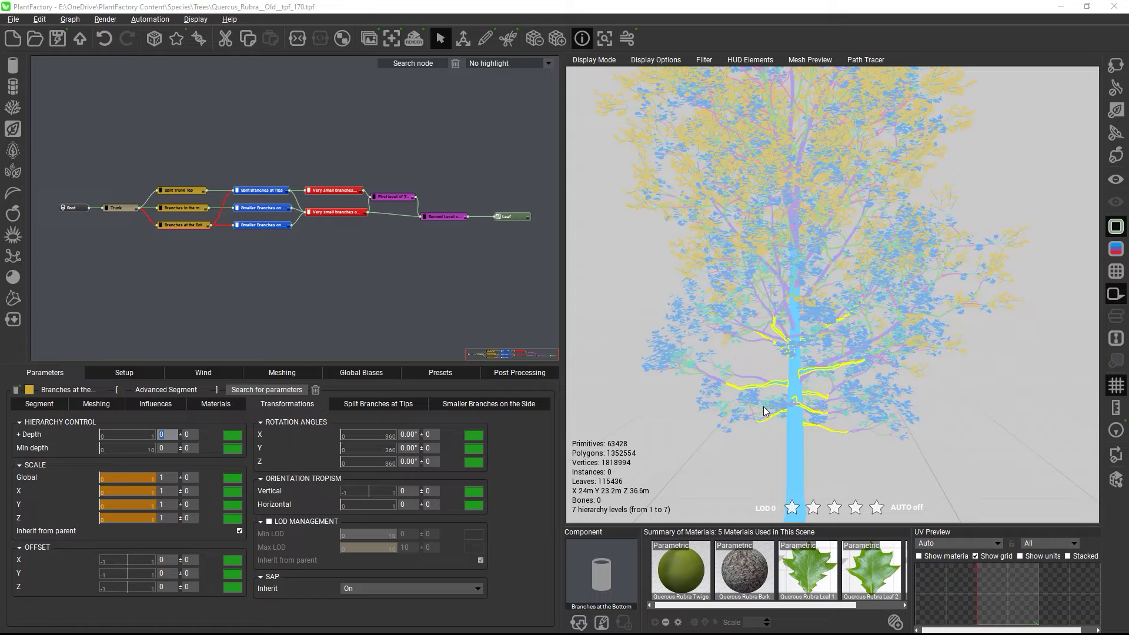
Zoom in, then restore the bottom branches' hierarchy depth to 1
{"action": "scroll", "coordinate": [760, 357], "scroll_direction": "up", "scroll_amount": 5}
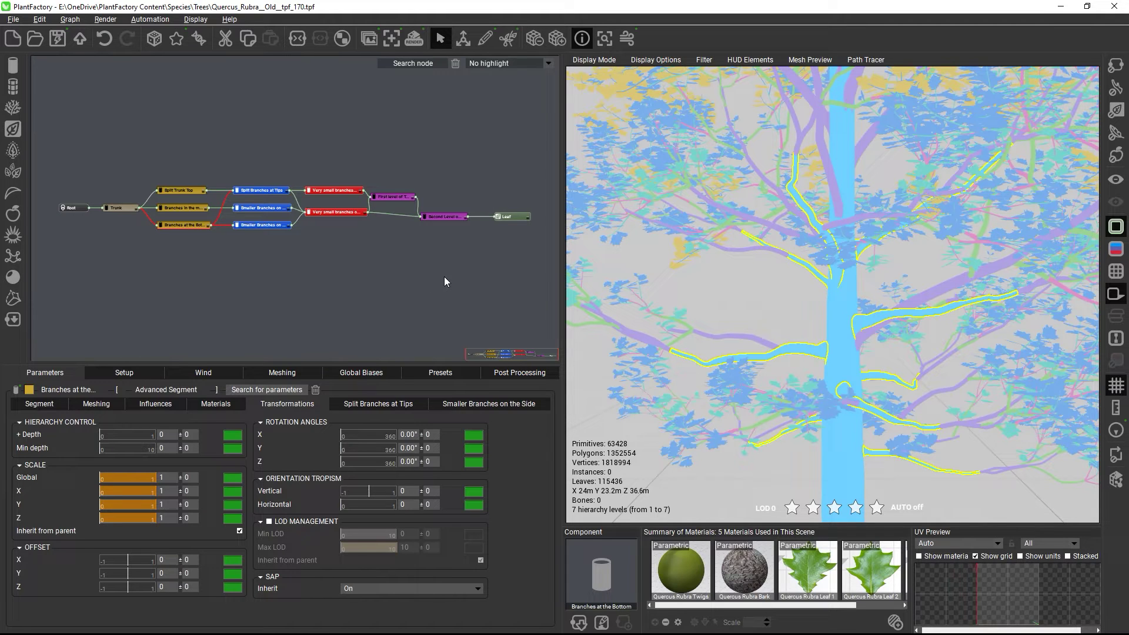
{"action": "left_click", "coordinate": [167, 435]}
{"action": "type", "text": "1"}
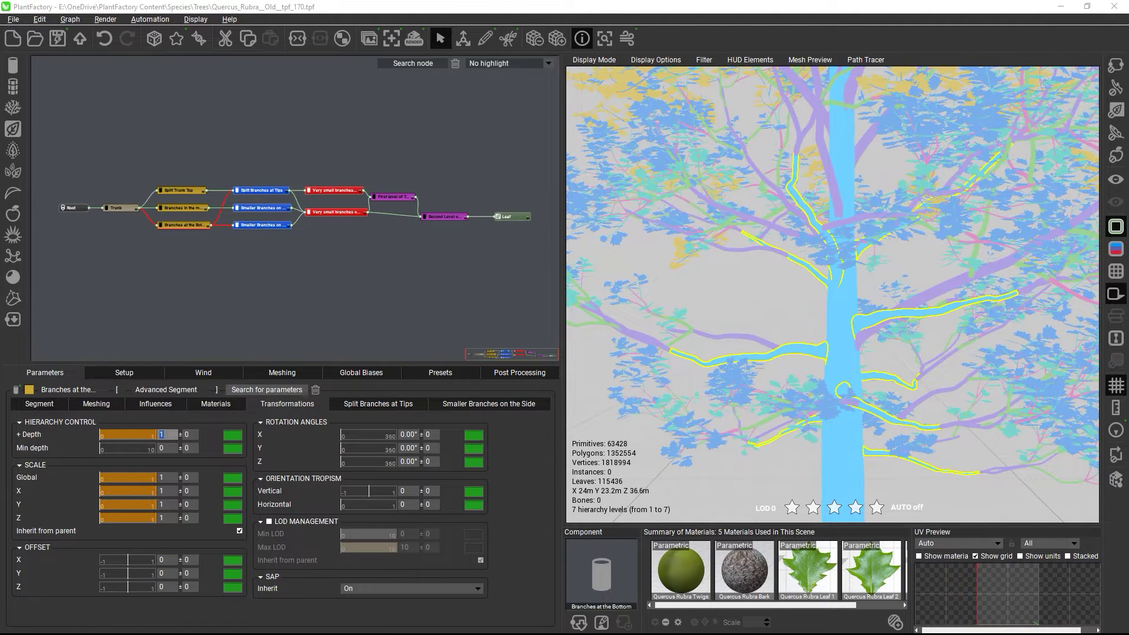
{"action": "key", "text": "Return"}
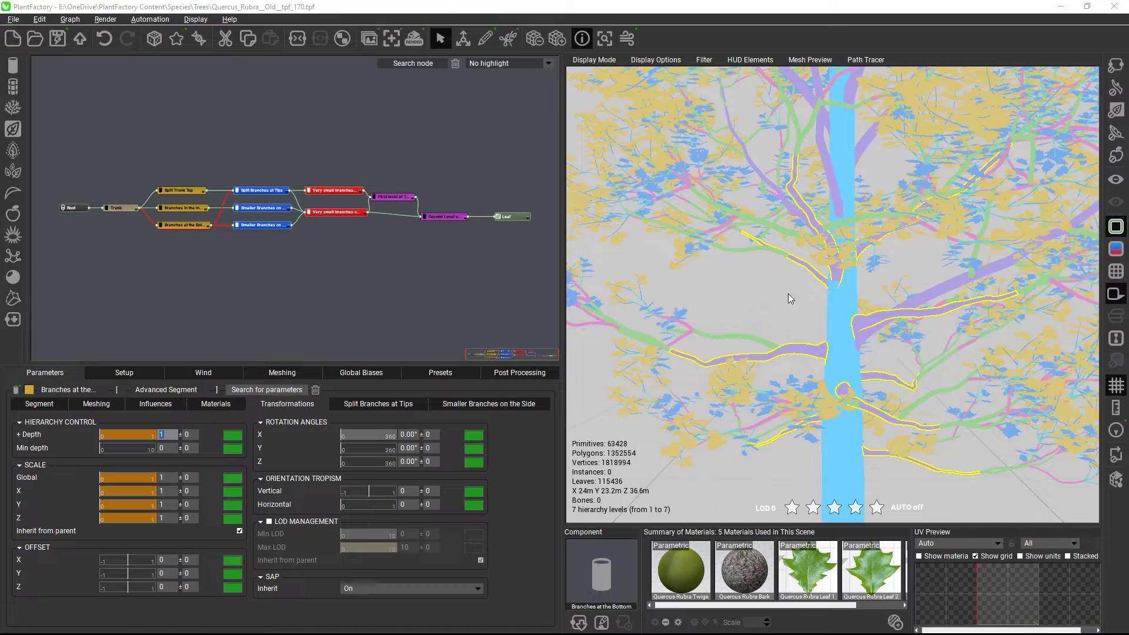
Select the Leaf node and orbit around the tree to inspect its highlighted leaves
{"action": "left_click_drag", "start_coordinate": [690, 383], "coordinate": [728, 401]}
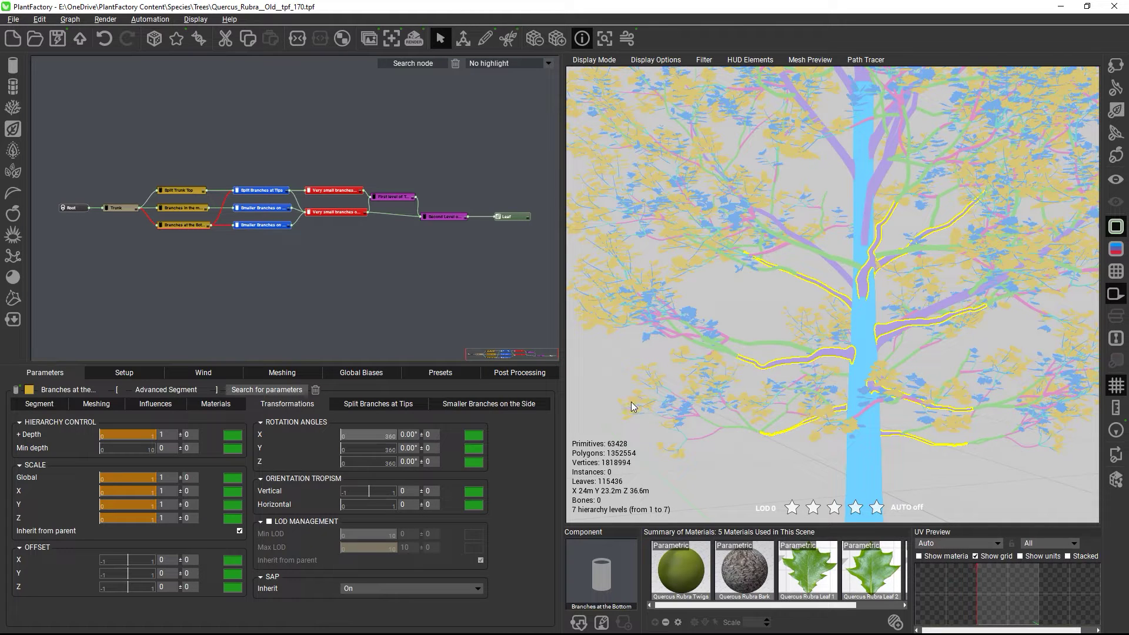
{"action": "left_click", "coordinate": [503, 216]}
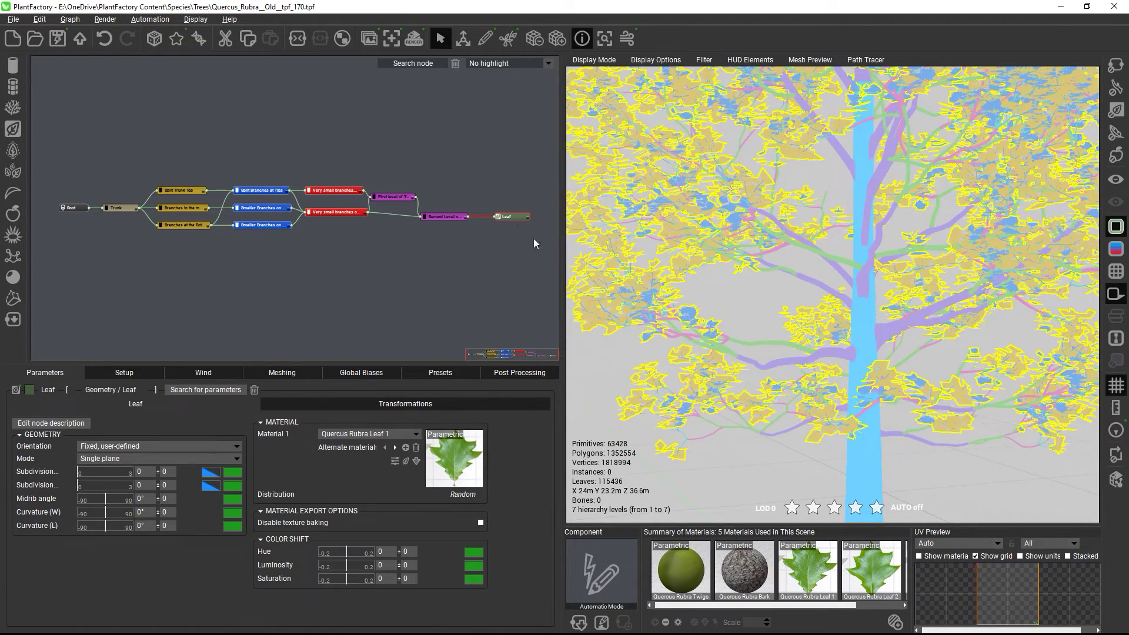
{"action": "mouse_move", "coordinate": [727, 393]}
{"action": "left_mouse_down"}
{"action": "mouse_move", "coordinate": [725, 414]}
{"action": "mouse_move", "coordinate": [762, 404]}
{"action": "mouse_move", "coordinate": [728, 394]}
{"action": "left_mouse_up"}
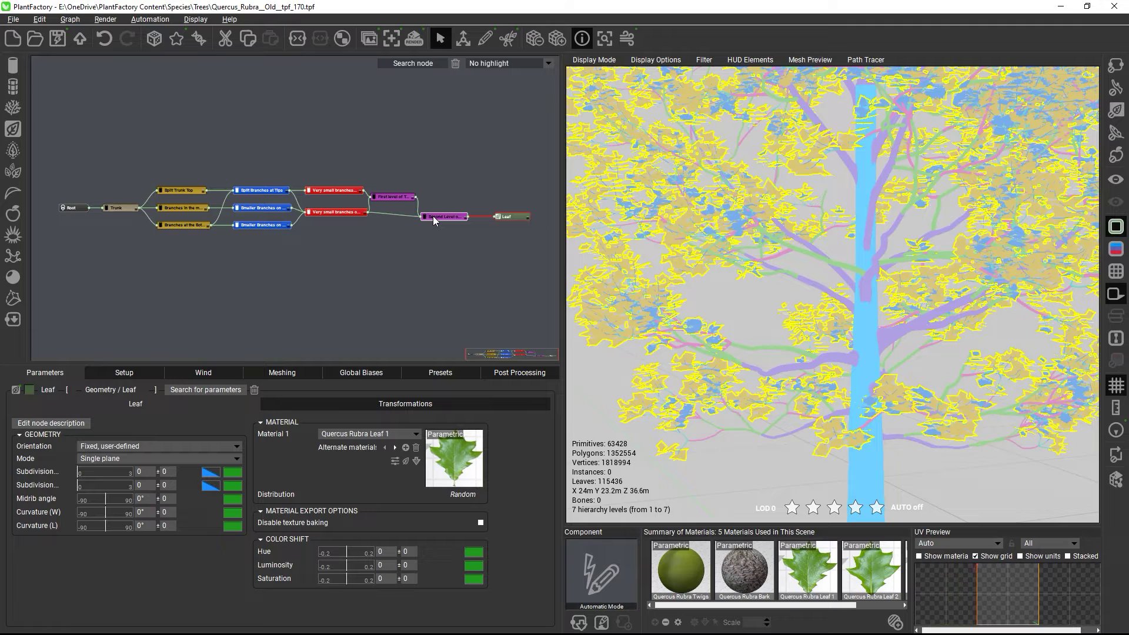
{"action": "mouse_move", "coordinate": [433, 216]}
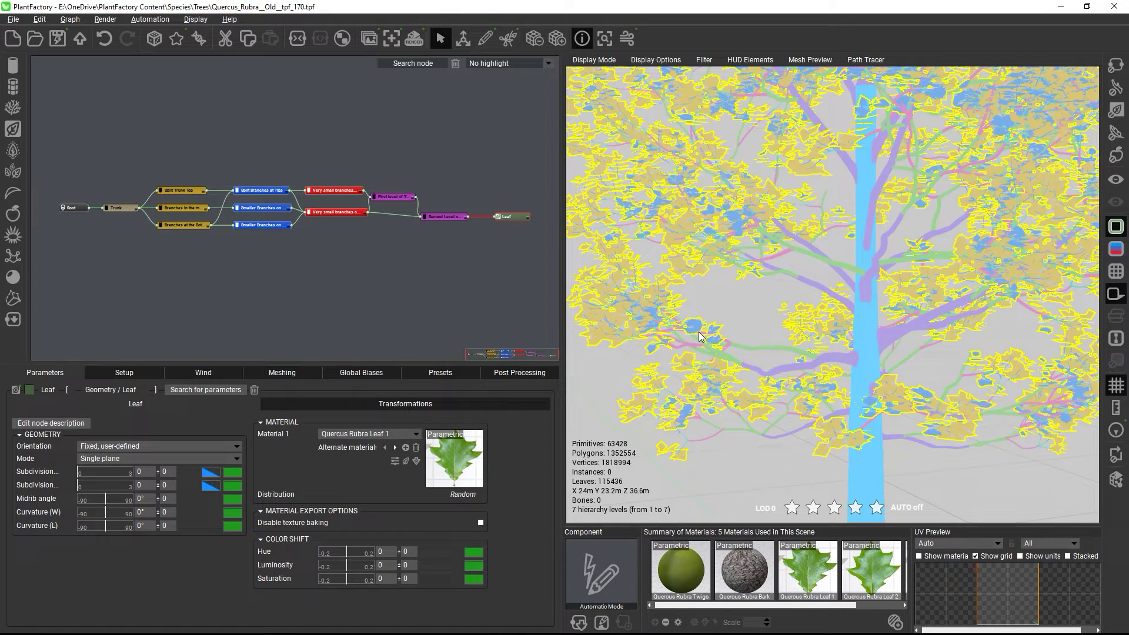
Set the Leaf node's minimum hierarchy depth to 7
{"action": "left_click", "coordinate": [368, 405]}
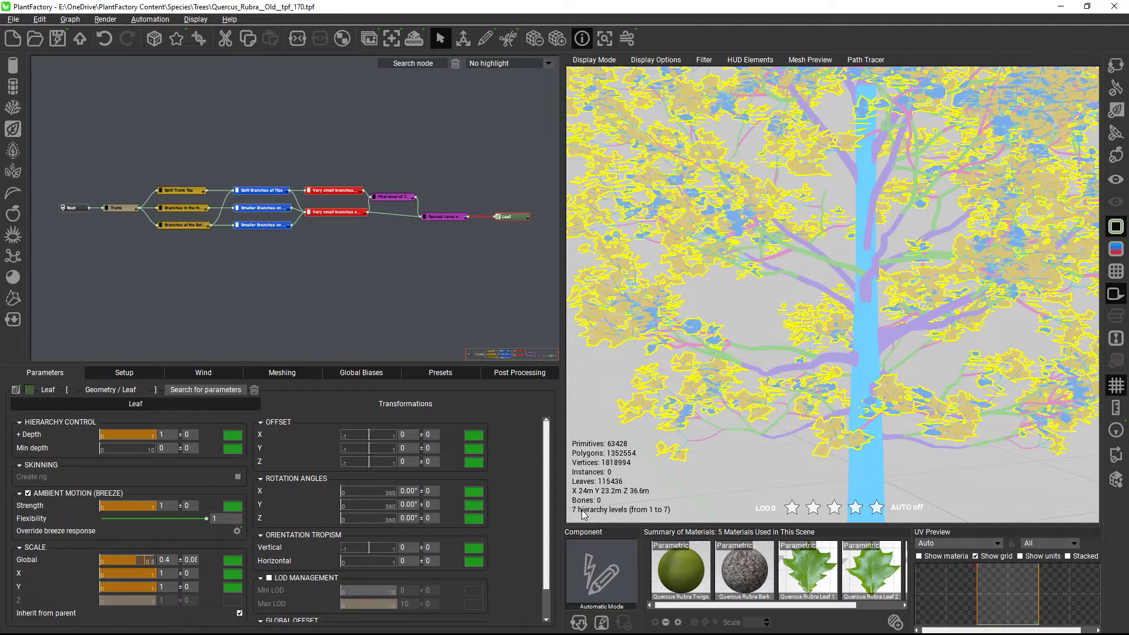
{"action": "left_click", "coordinate": [167, 450]}
{"action": "type", "text": "7"}
{"action": "key", "text": "Return"}
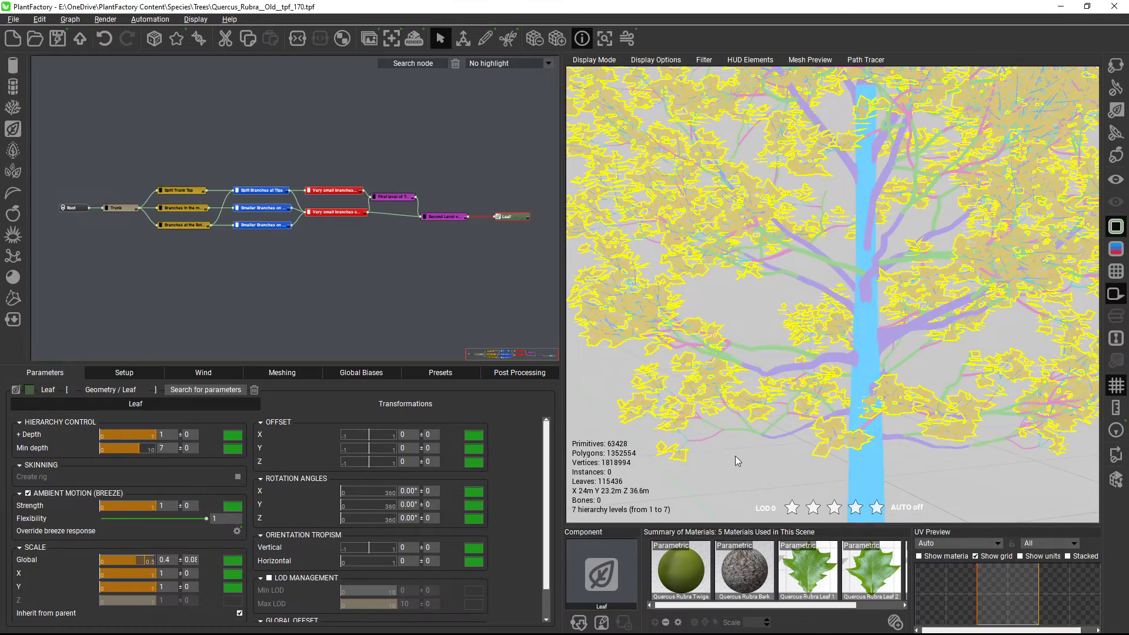
Orbit to inspect the leaves, then lower the Leaf minimum depth back to 0
{"action": "mouse_move", "coordinate": [735, 456]}
{"action": "left_mouse_down"}
{"action": "mouse_move", "coordinate": [740, 468]}
{"action": "mouse_move", "coordinate": [770, 466]}
{"action": "mouse_move", "coordinate": [777, 450]}
{"action": "mouse_move", "coordinate": [757, 439]}
{"action": "mouse_move", "coordinate": [732, 447]}
{"action": "mouse_move", "coordinate": [730, 461]}
{"action": "mouse_move", "coordinate": [745, 463]}
{"action": "left_mouse_up"}
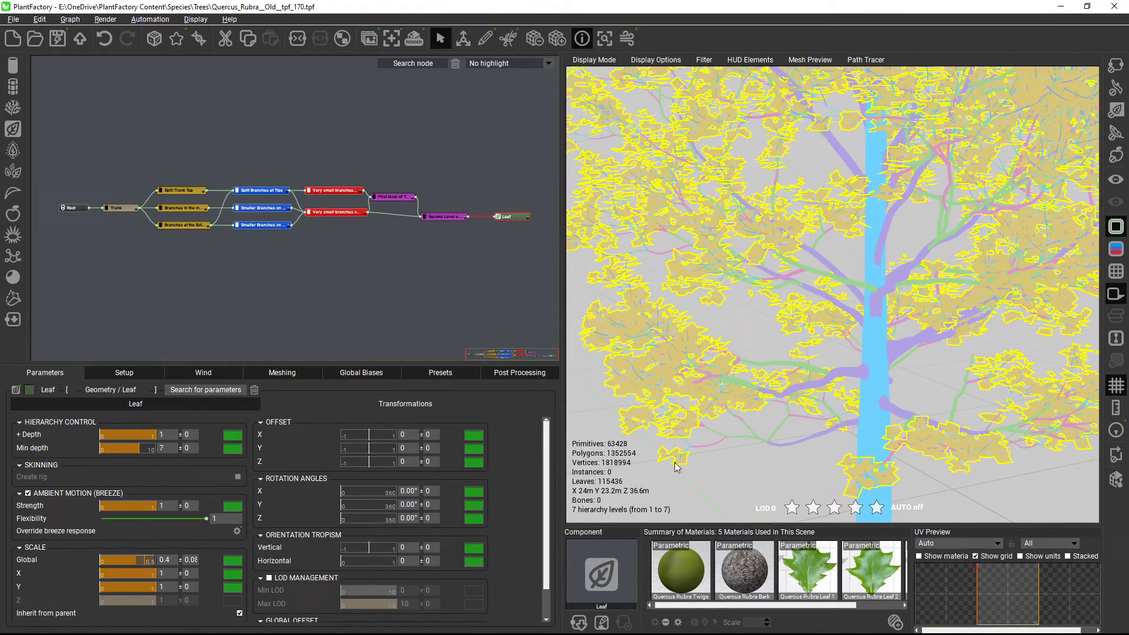
{"action": "double_click", "coordinate": [162, 450]}
{"action": "type", "text": "0"}
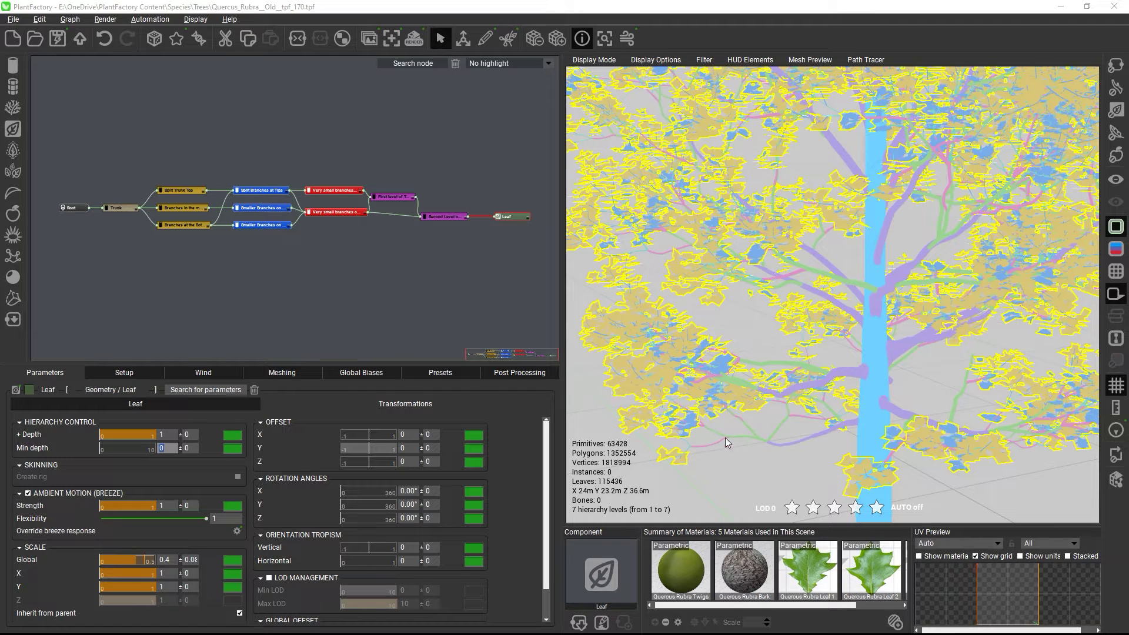
Box-select the three blue branch nodes and set their depth to 0
{"action": "left_click_drag", "start_coordinate": [807, 468], "coordinate": [798, 431]}
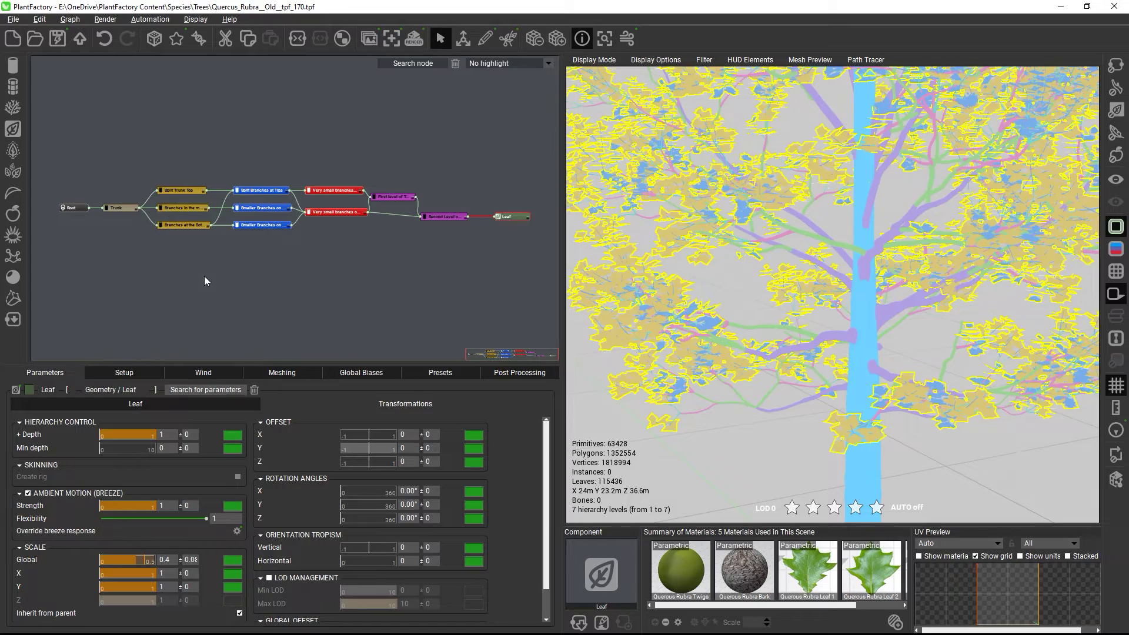
{"action": "scroll", "coordinate": [807, 329], "scroll_direction": "up", "scroll_amount": 5}
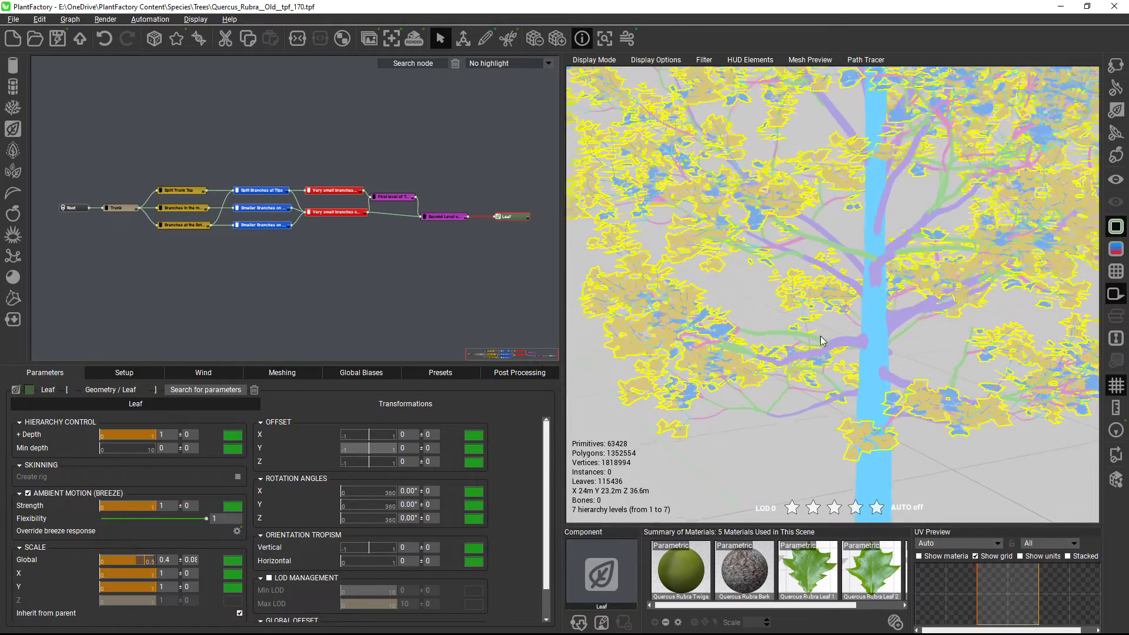
{"action": "scroll", "coordinate": [772, 390], "scroll_direction": "up", "scroll_amount": 2}
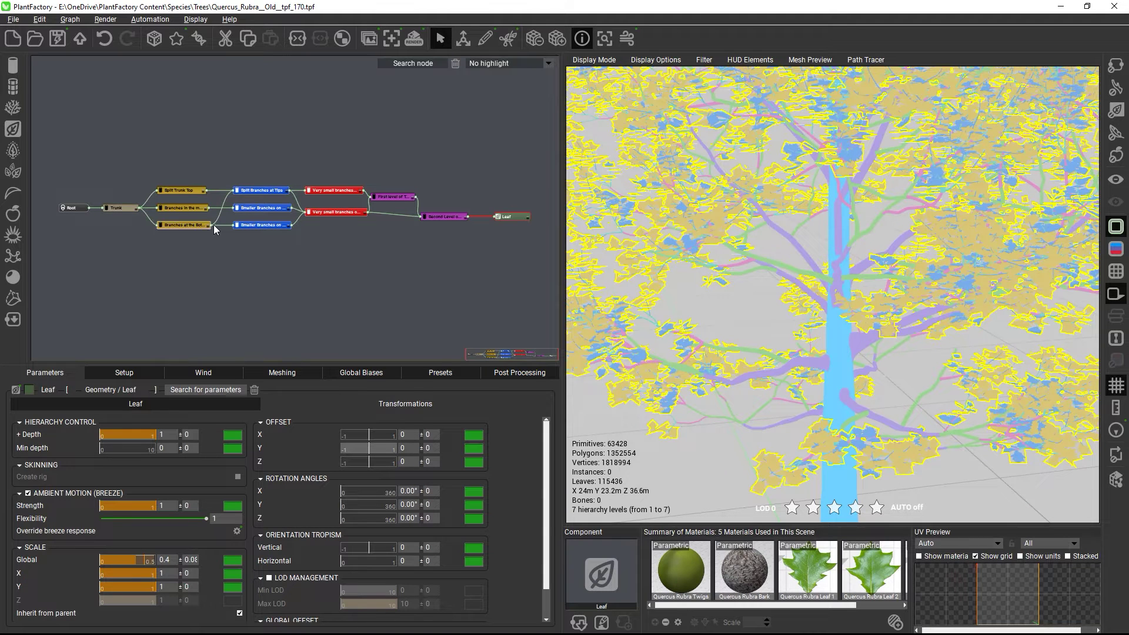
{"action": "left_click_drag", "start_coordinate": [286, 252], "coordinate": [227, 171]}
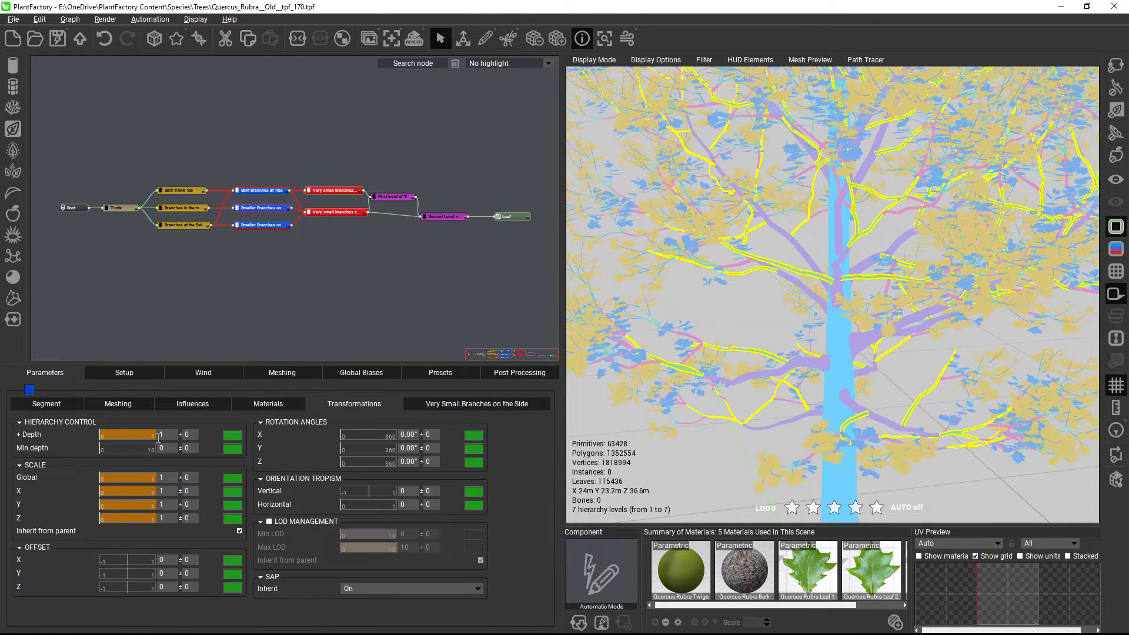
{"action": "left_click", "coordinate": [159, 434]}
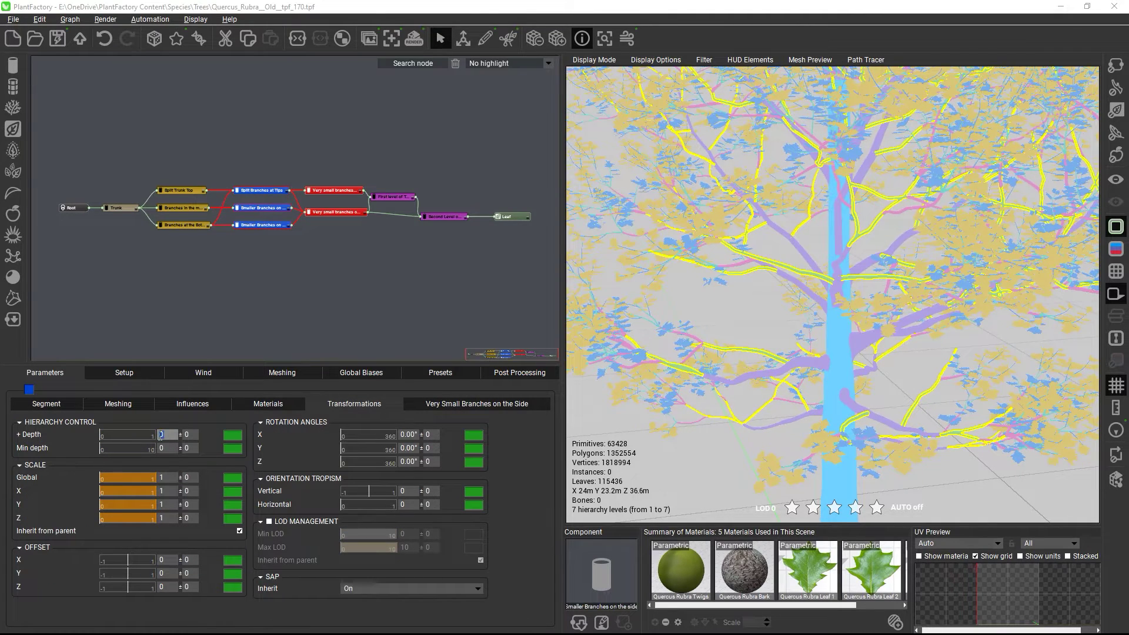
{"action": "type", "text": "0"}
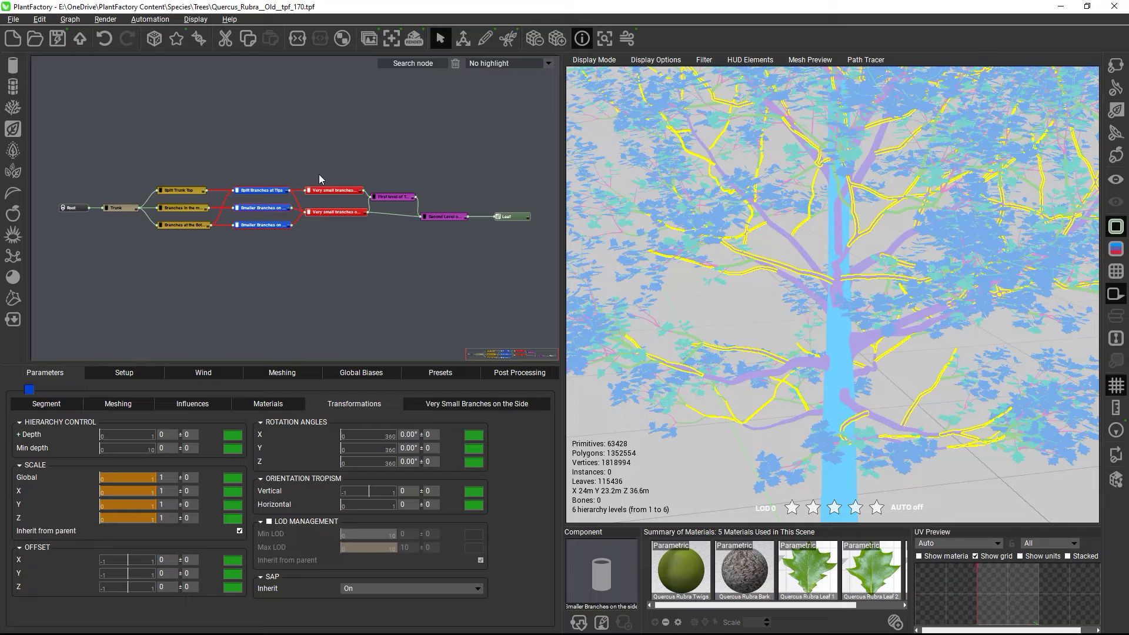
Set the red Very Small Branches node's depth to 0, leaving 5 hierarchy levels
{"action": "left_click", "coordinate": [334, 212]}
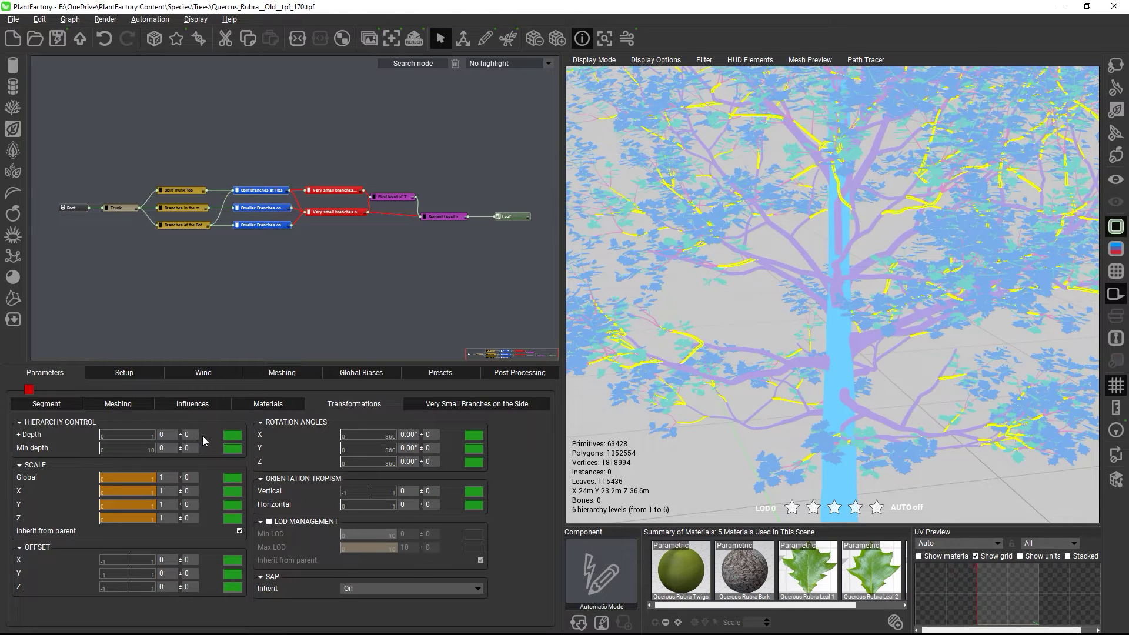
{"action": "double_click", "coordinate": [170, 436]}
{"action": "type", "text": "1"}
{"action": "key", "text": "Return"}
{"action": "double_click", "coordinate": [170, 436]}
{"action": "type", "text": "0"}
{"action": "key", "text": "Return"}
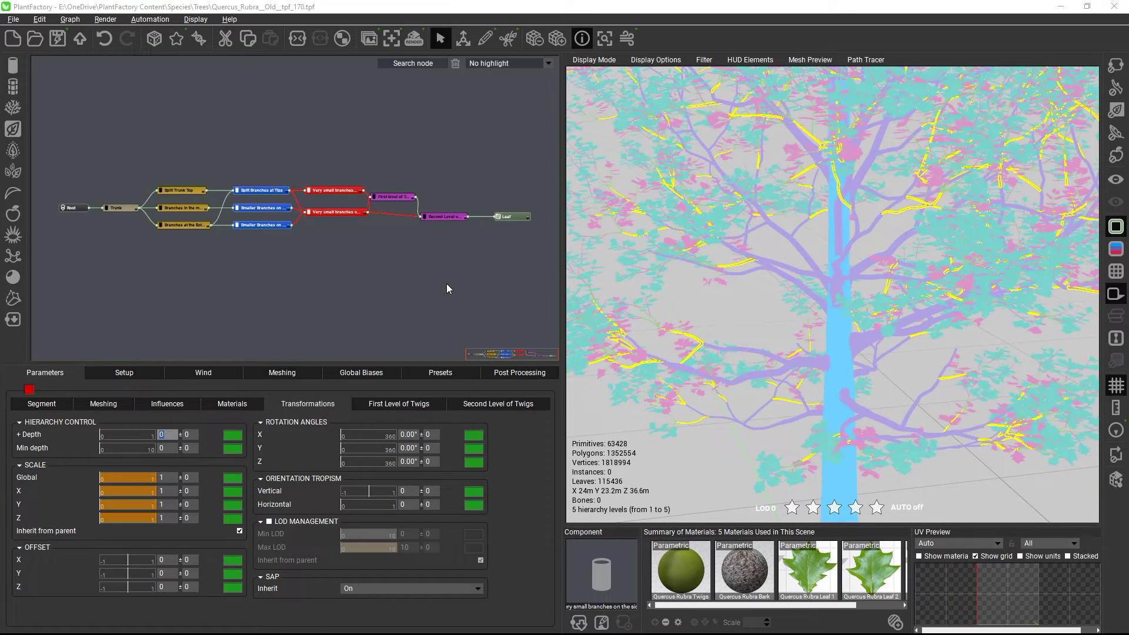
Zoom the viewport and select the Second Level of Twigs node (length 1.5, radius 0.01)
{"action": "left_click", "coordinate": [447, 288]}
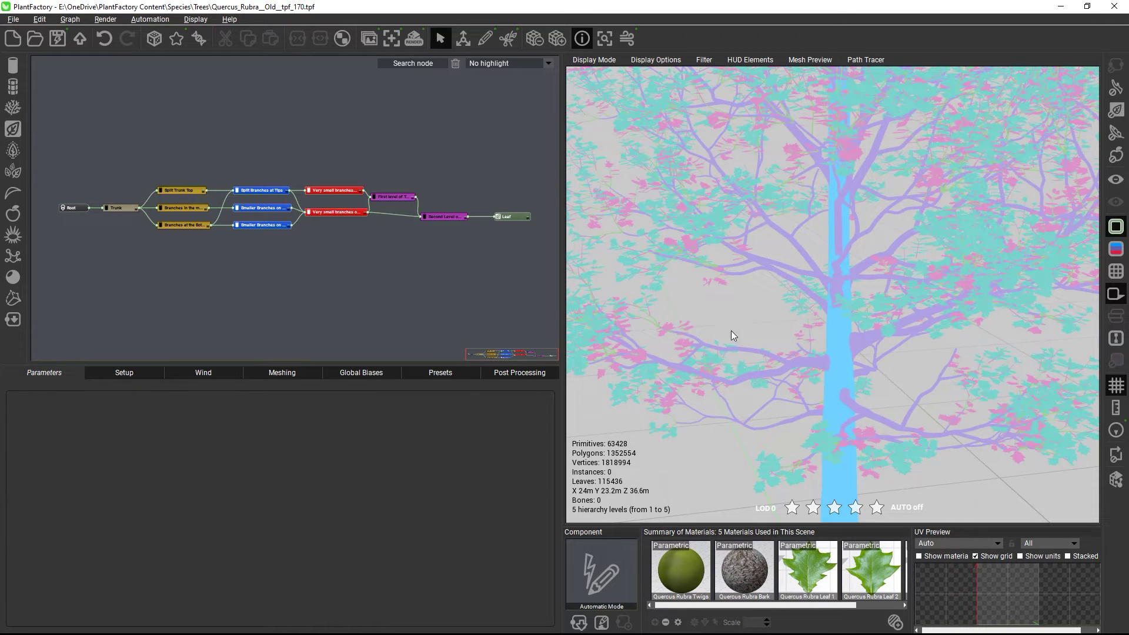
{"action": "scroll", "coordinate": [743, 330], "scroll_direction": "up", "scroll_amount": 4}
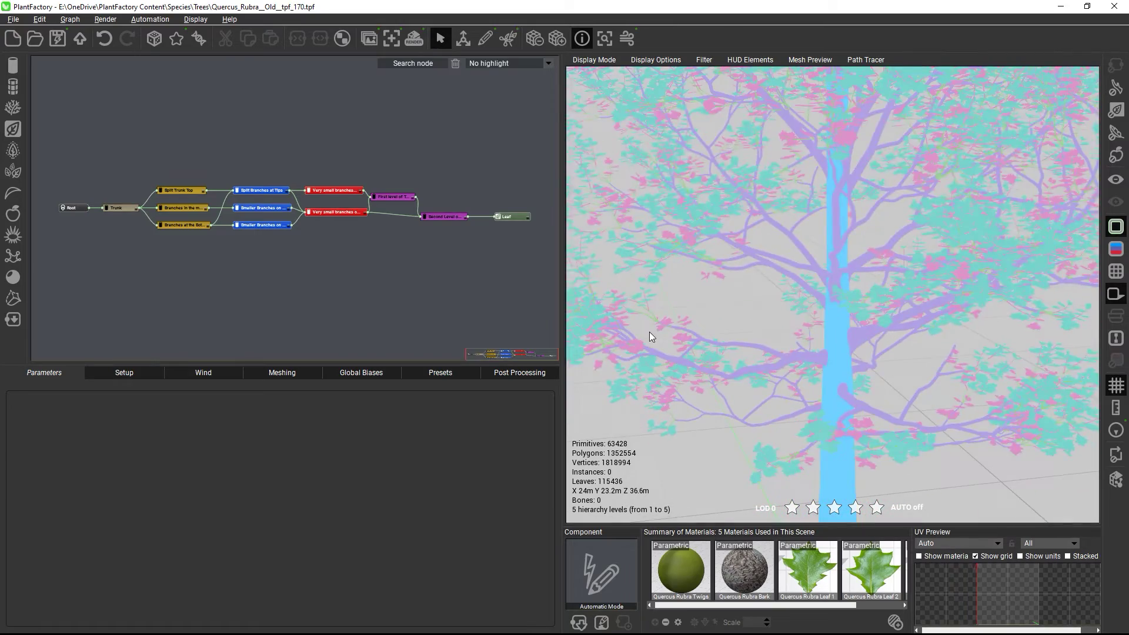
{"action": "scroll", "coordinate": [644, 307], "scroll_direction": "up", "scroll_amount": 5}
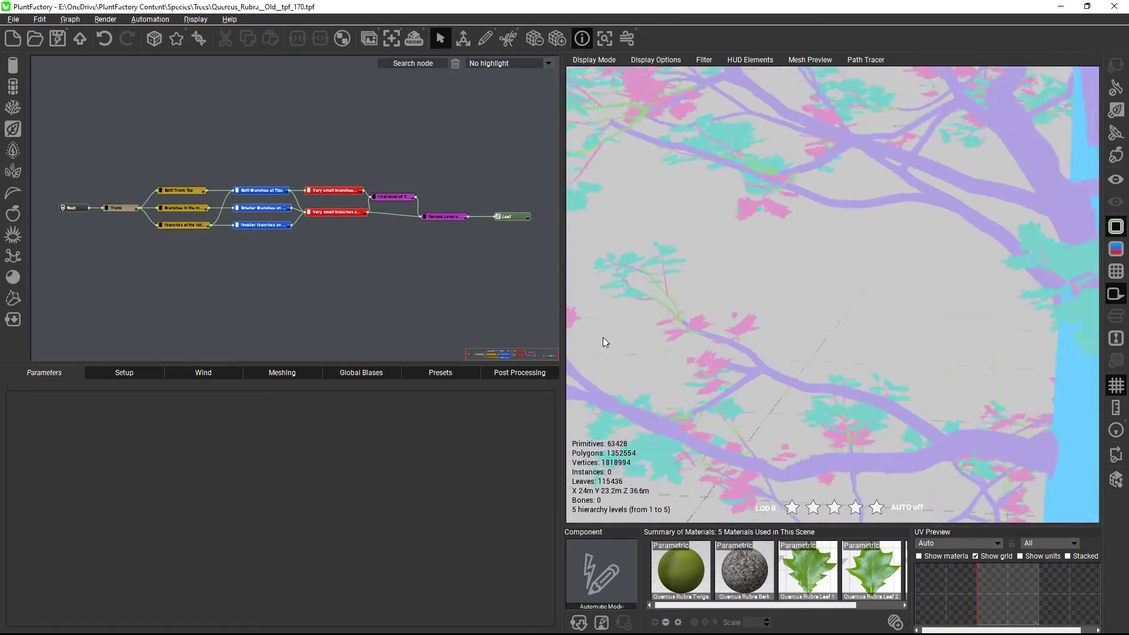
{"action": "scroll", "coordinate": [609, 341], "scroll_direction": "up", "scroll_amount": 3}
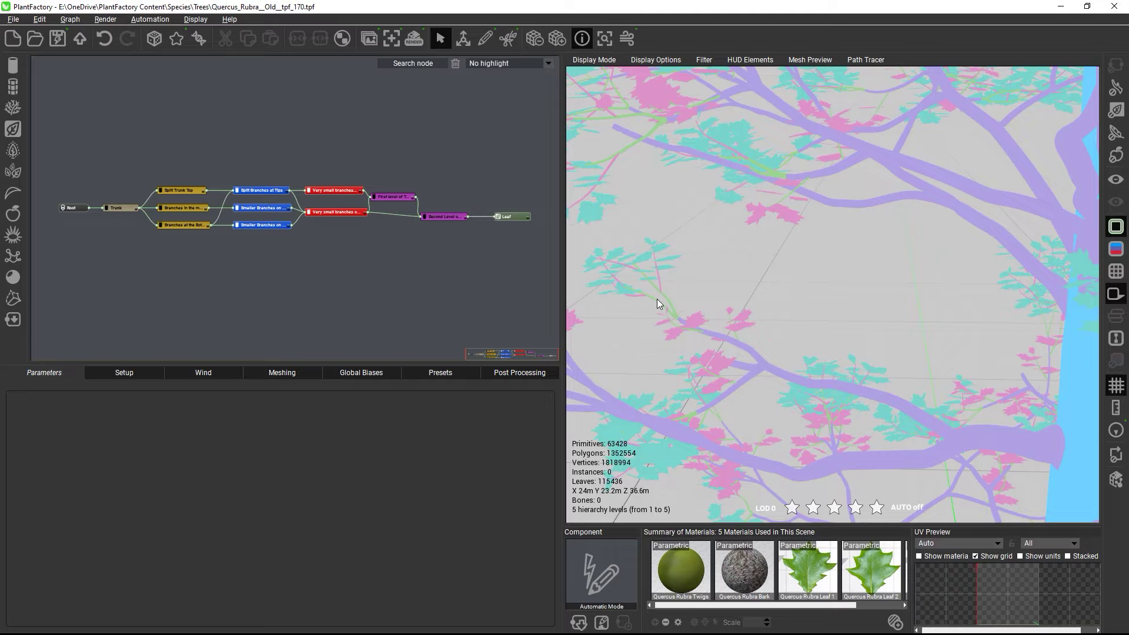
{"action": "left_click", "coordinate": [392, 198]}
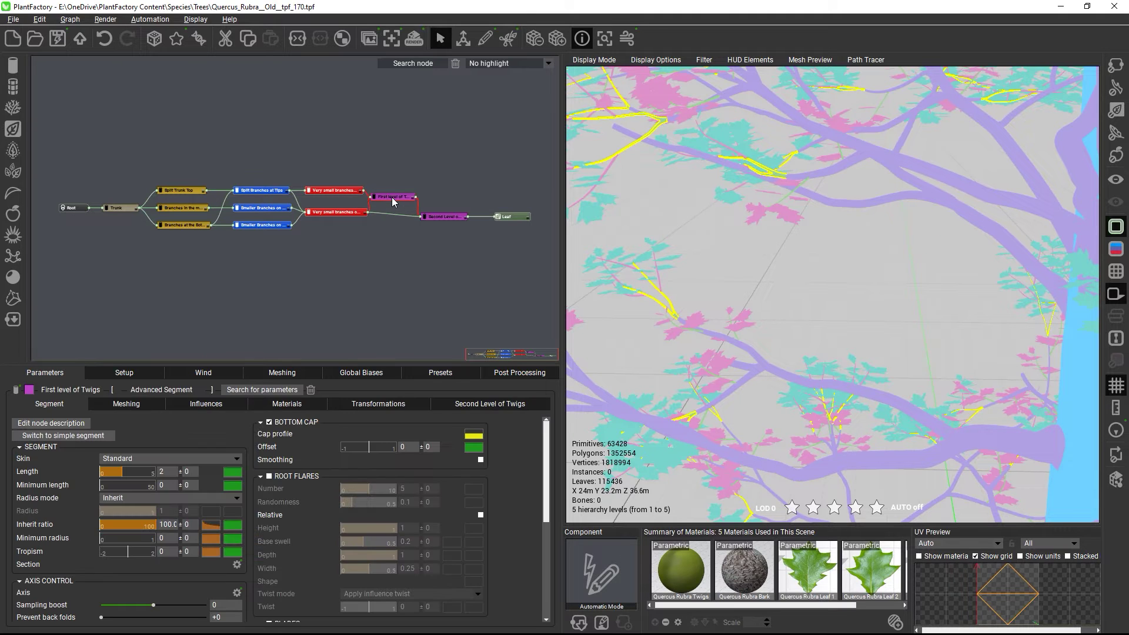
{"action": "left_click", "coordinate": [438, 217]}
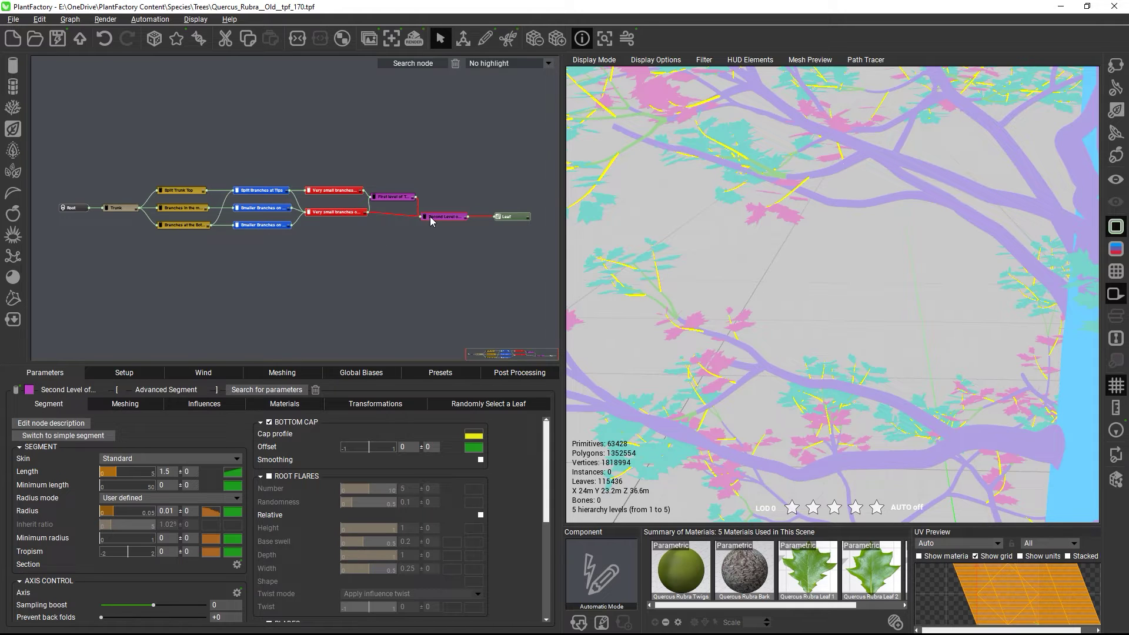
Give Second Level of Twigs depth 0 and min depth 3, reducing the tree to 4 levels
{"action": "left_click", "coordinate": [346, 403]}
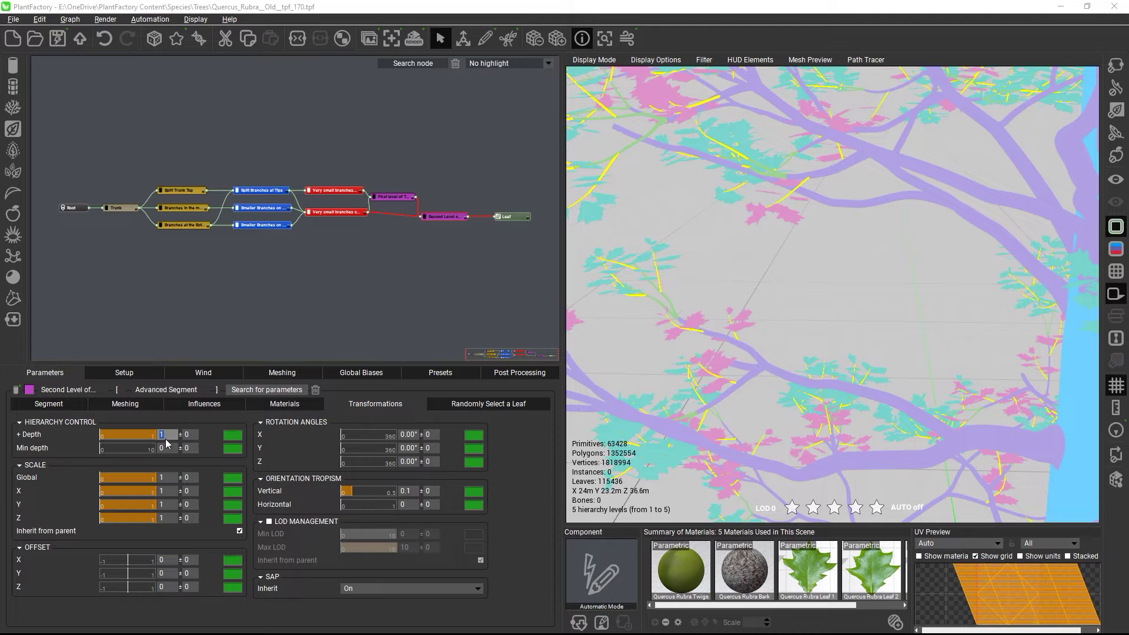
{"action": "type", "text": "0"}
{"action": "key", "text": "Return"}
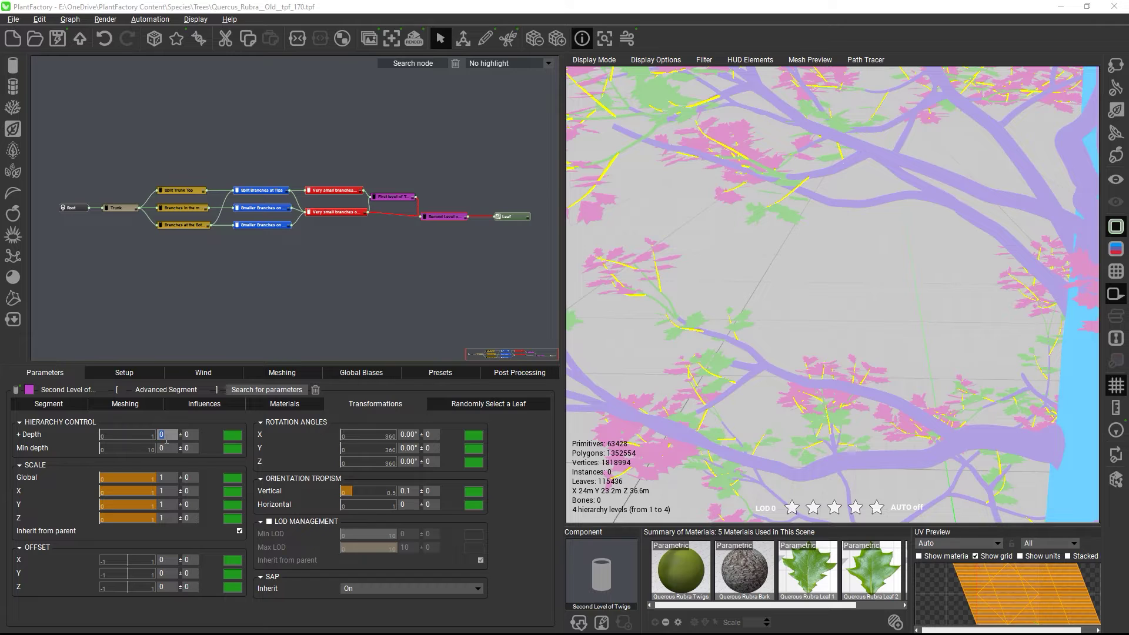
{"action": "left_click", "coordinate": [166, 447]}
{"action": "type", "text": "3"}
{"action": "key", "text": "Return"}
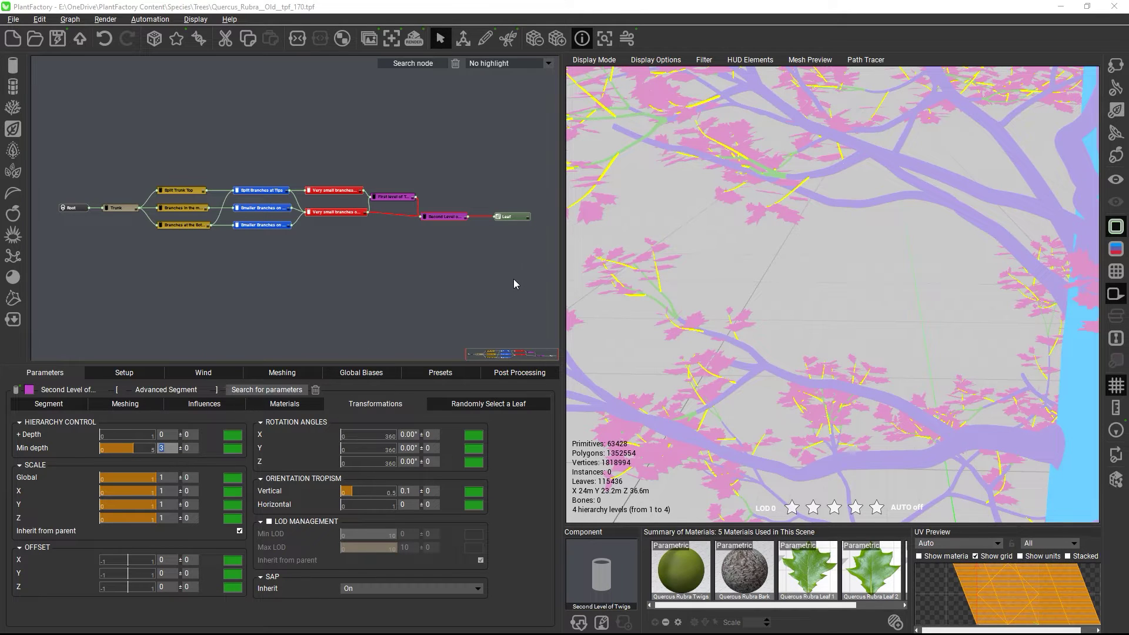
{"action": "left_click", "coordinate": [513, 284]}
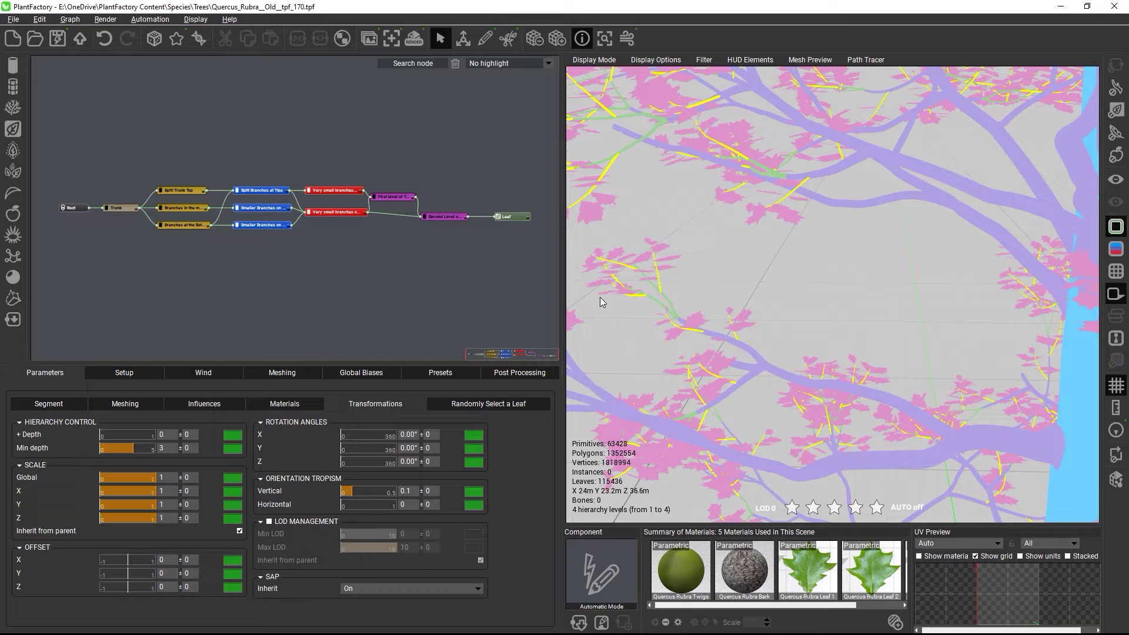
{"action": "left_click", "coordinate": [618, 310]}
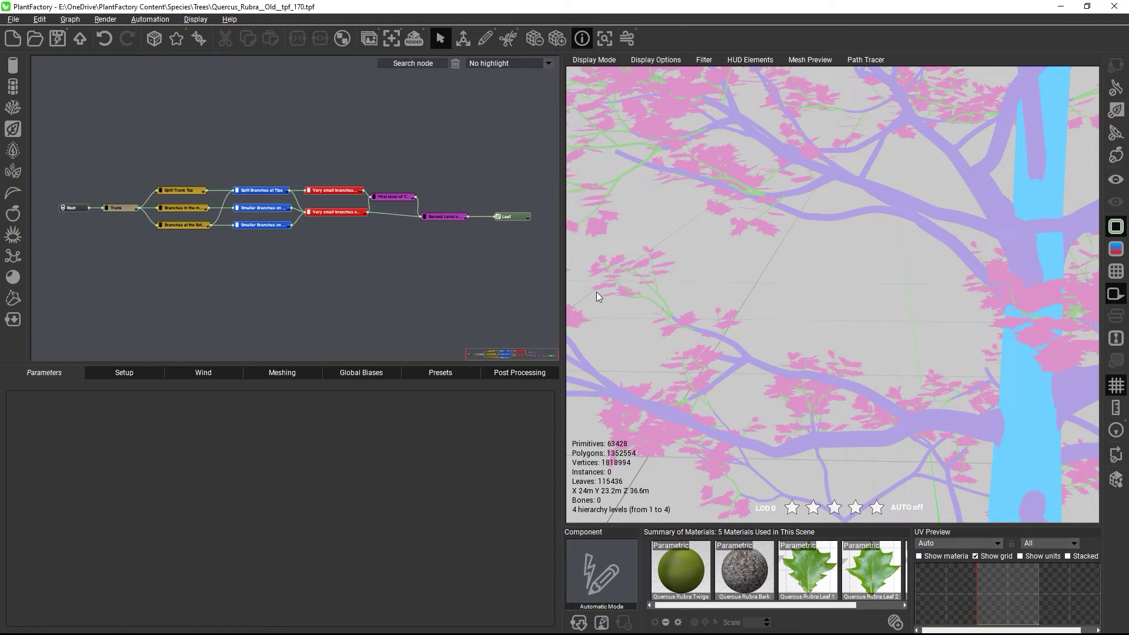
{"action": "scroll", "coordinate": [659, 285], "scroll_direction": "down", "scroll_amount": 5}
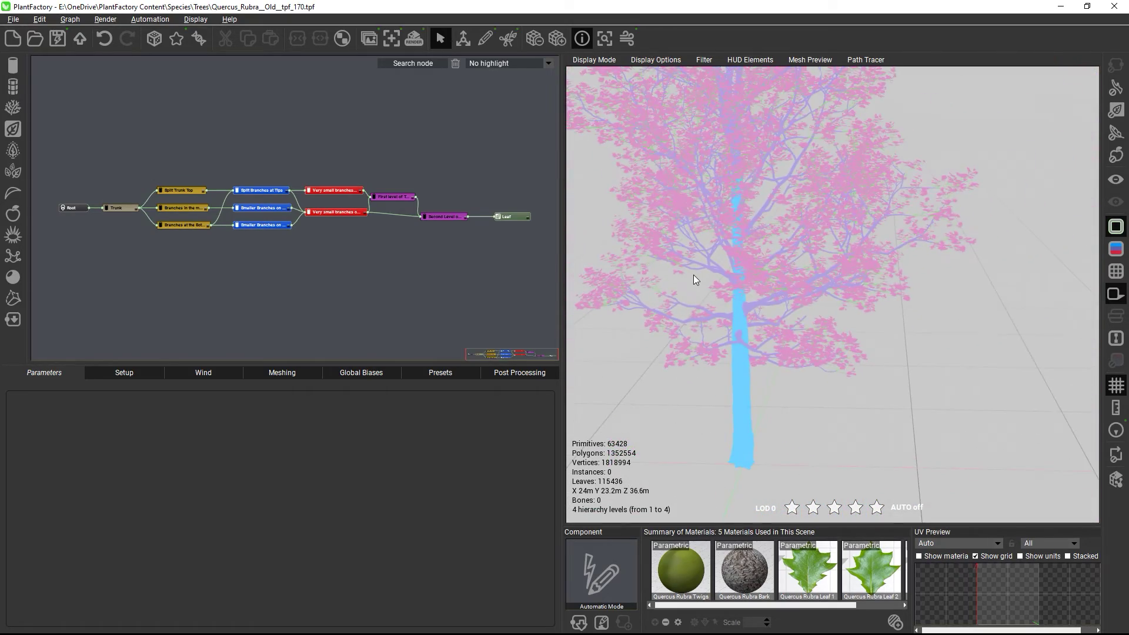
{"action": "scroll", "coordinate": [693, 280], "scroll_direction": "up", "scroll_amount": 3}
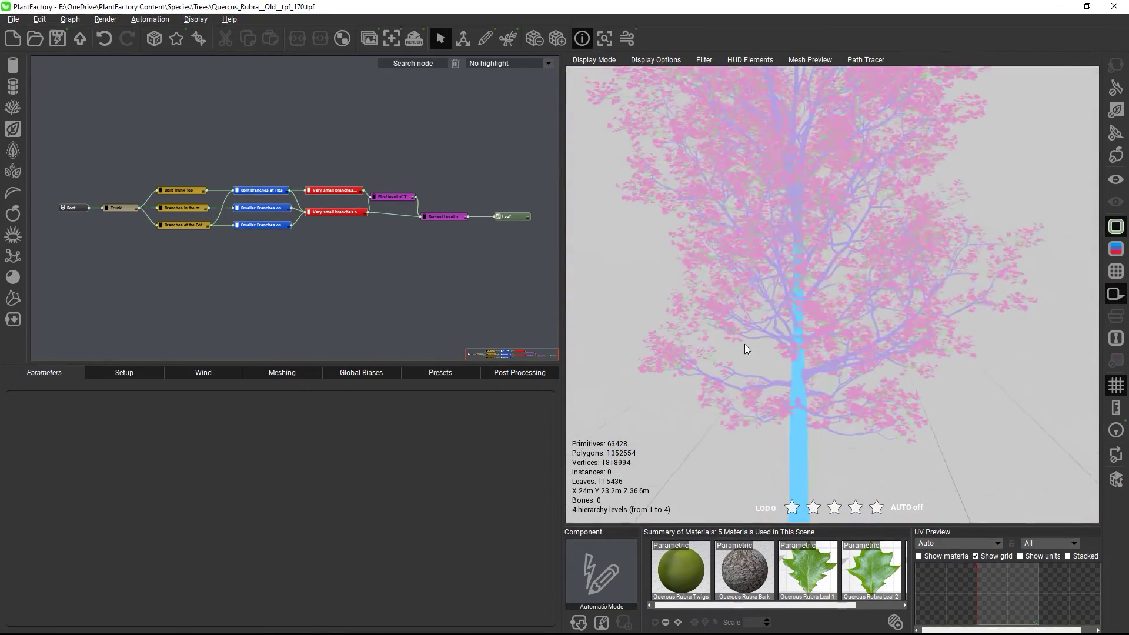
{"action": "scroll", "coordinate": [745, 349], "scroll_direction": "up", "scroll_amount": 2}
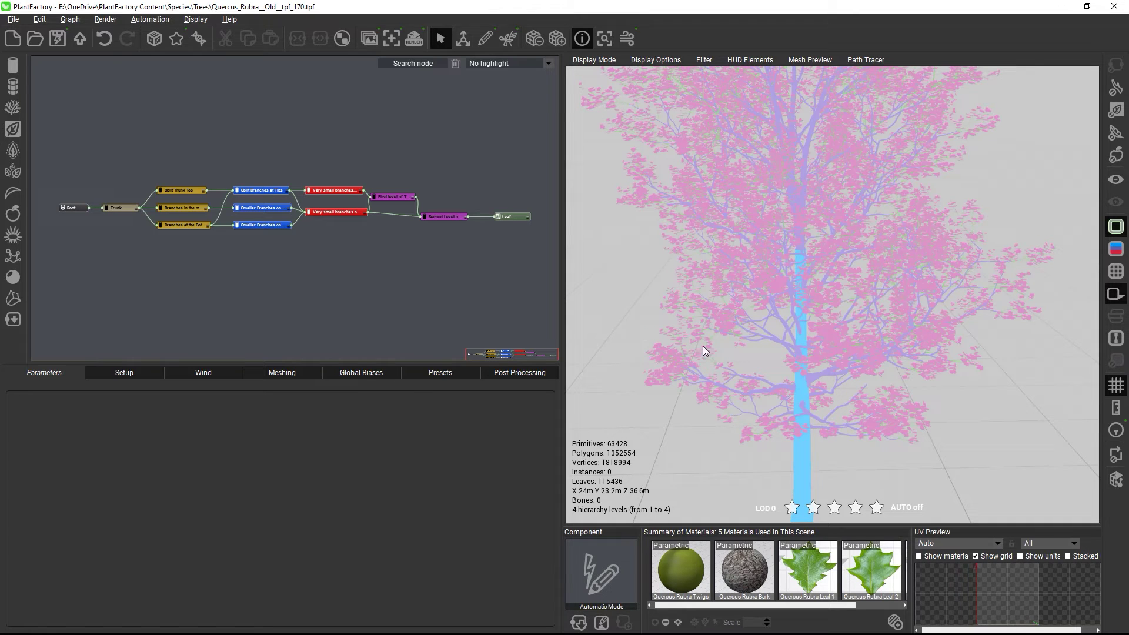
{"action": "scroll", "coordinate": [729, 365], "scroll_direction": "up", "scroll_amount": 5}
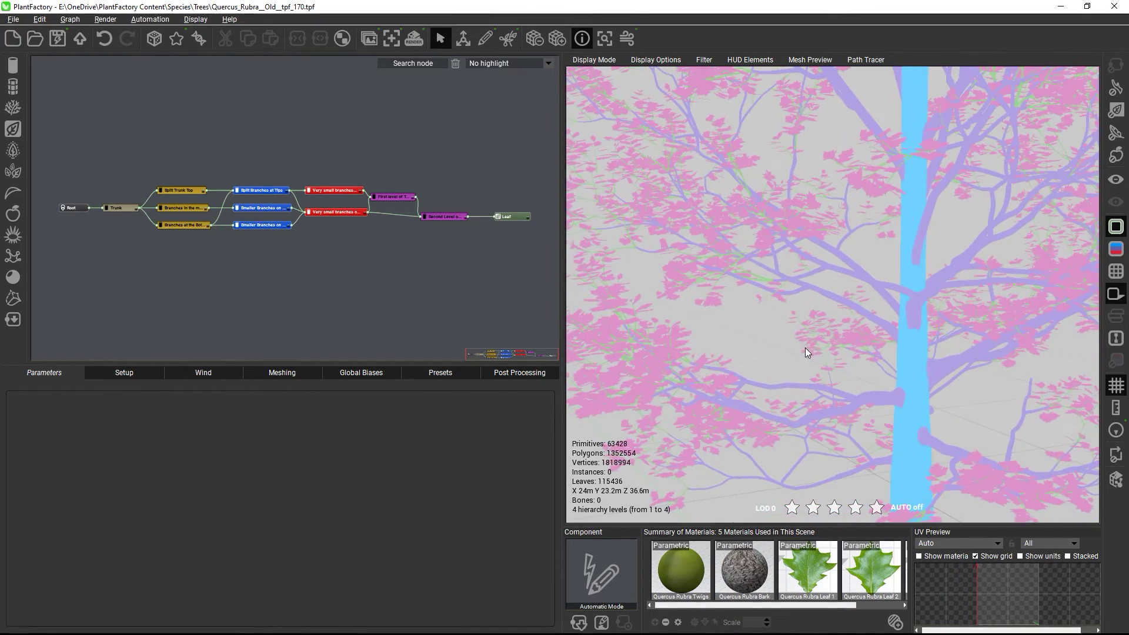
Pick a bottom branch in the view, set its hierarchy depth to 0, and inspect the recoloured tree
{"action": "left_click", "coordinate": [469, 44]}
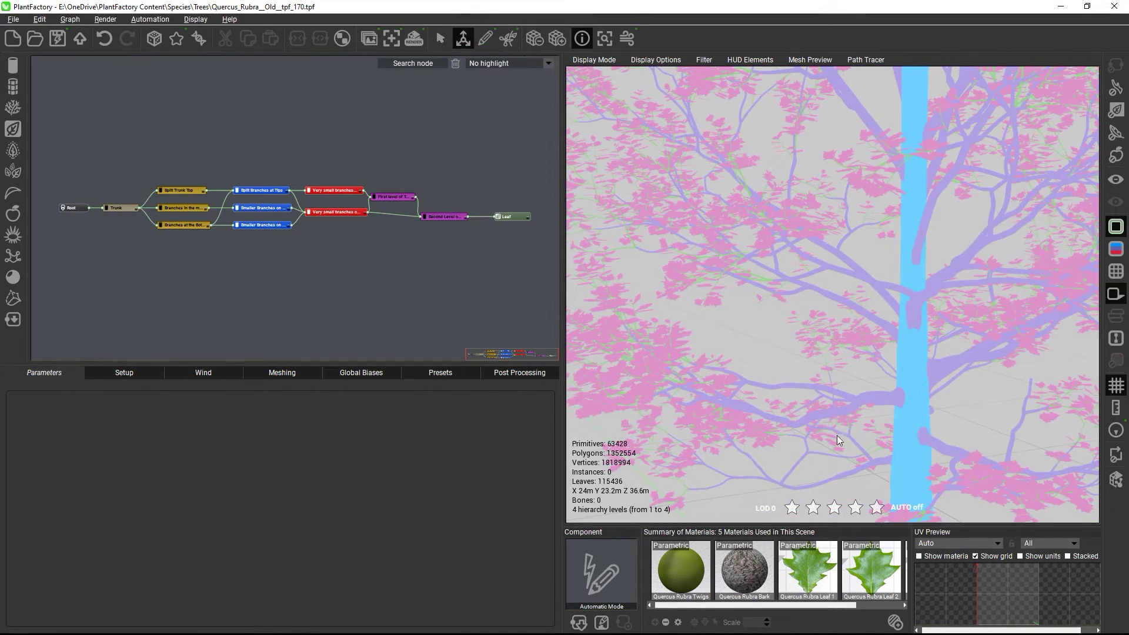
{"action": "left_click", "coordinate": [877, 397]}
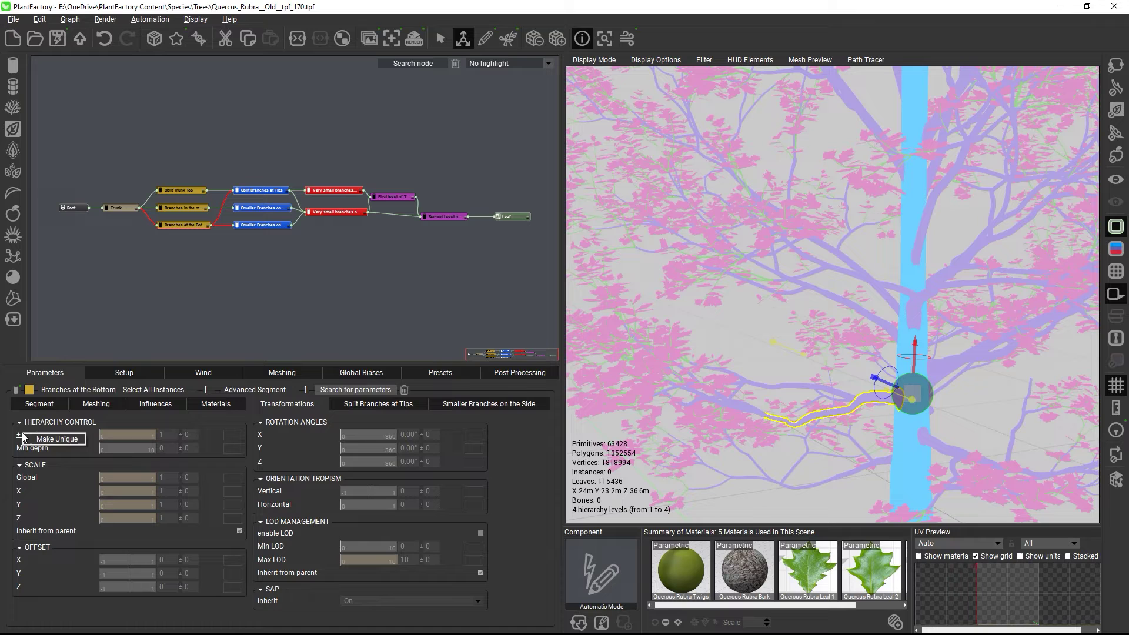
{"action": "left_click", "coordinate": [168, 434]}
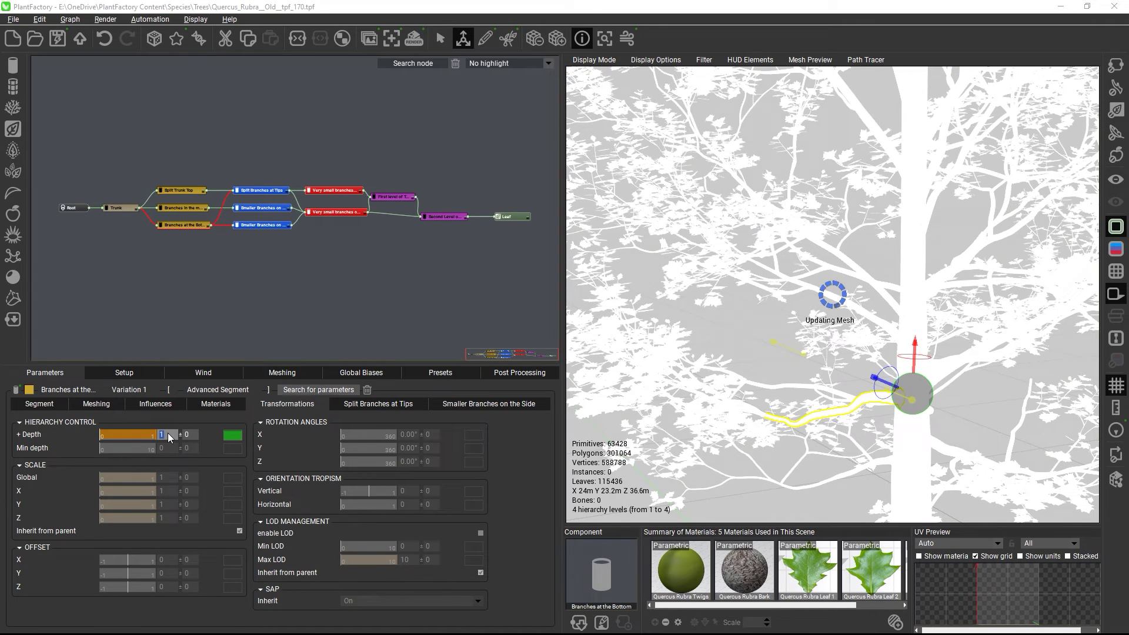
{"action": "type", "text": "0"}
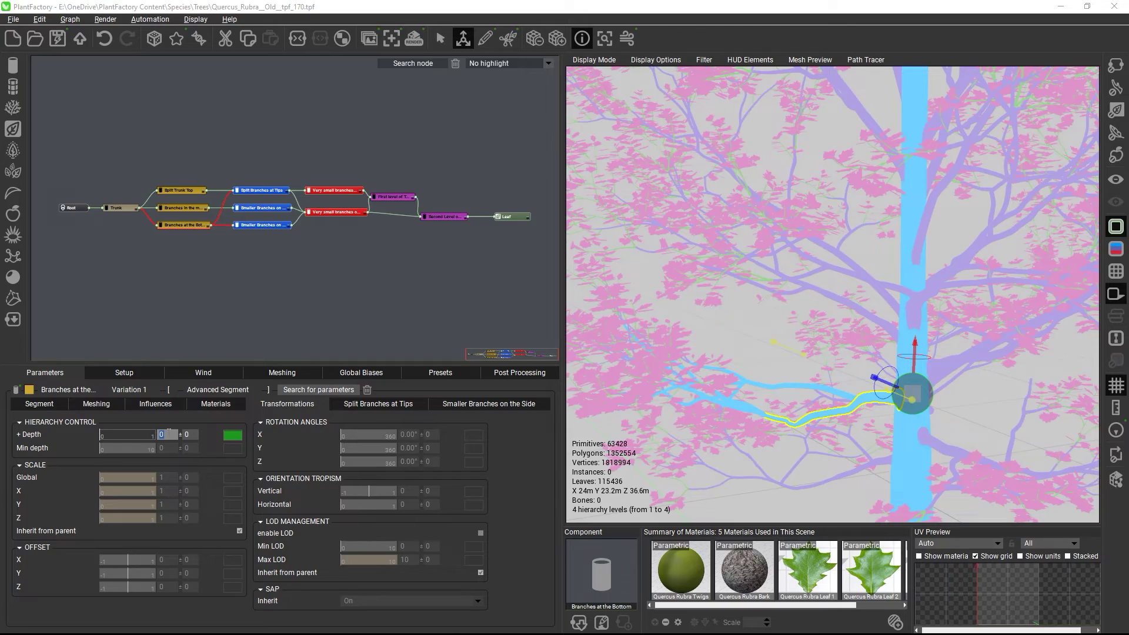
{"action": "mouse_move", "coordinate": [830, 465]}
{"action": "middle_mouse_down"}
{"action": "mouse_move", "coordinate": [783, 475]}
{"action": "mouse_move", "coordinate": [764, 456]}
{"action": "mouse_move", "coordinate": [834, 461]}
{"action": "middle_mouse_up"}
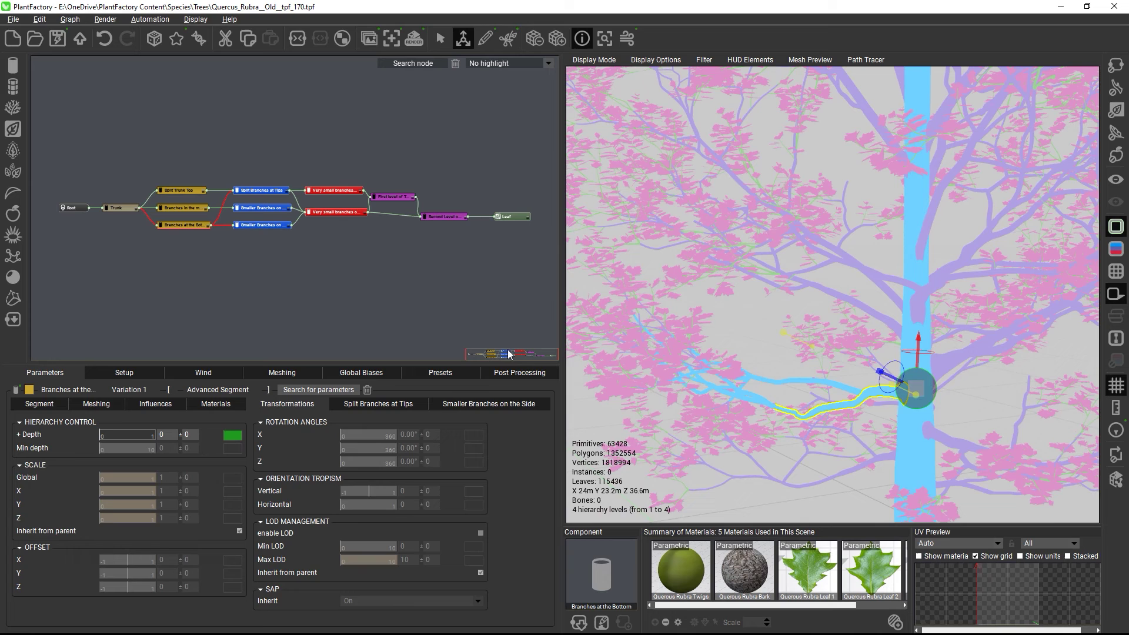
{"action": "left_click", "coordinate": [486, 319]}
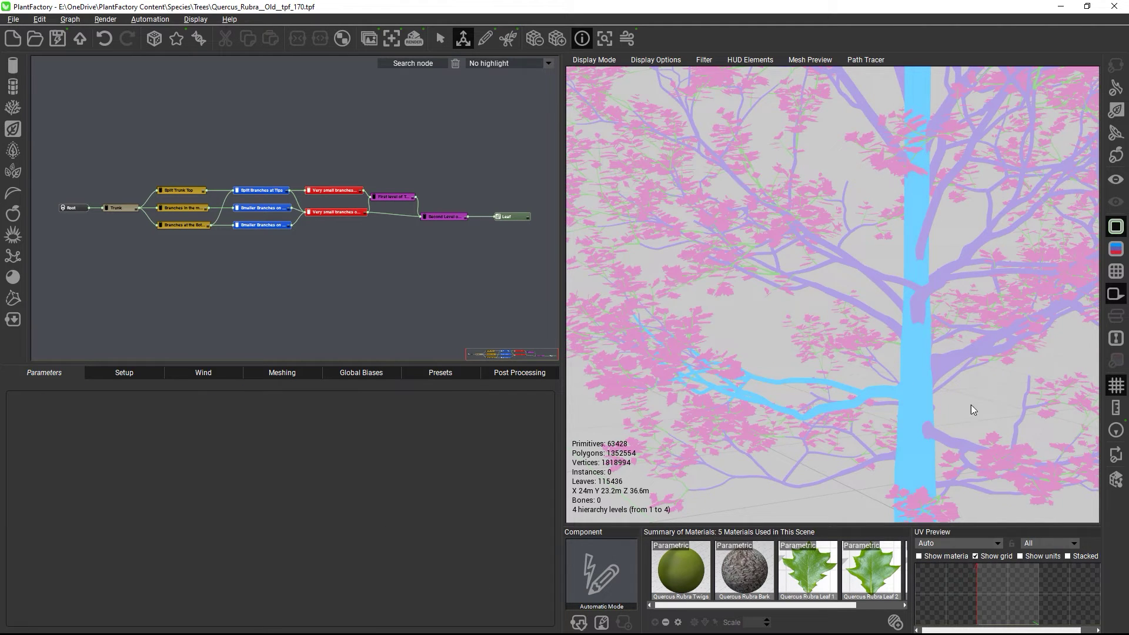
{"action": "middle_click_drag", "start_coordinate": [971, 405], "coordinate": [941, 409]}
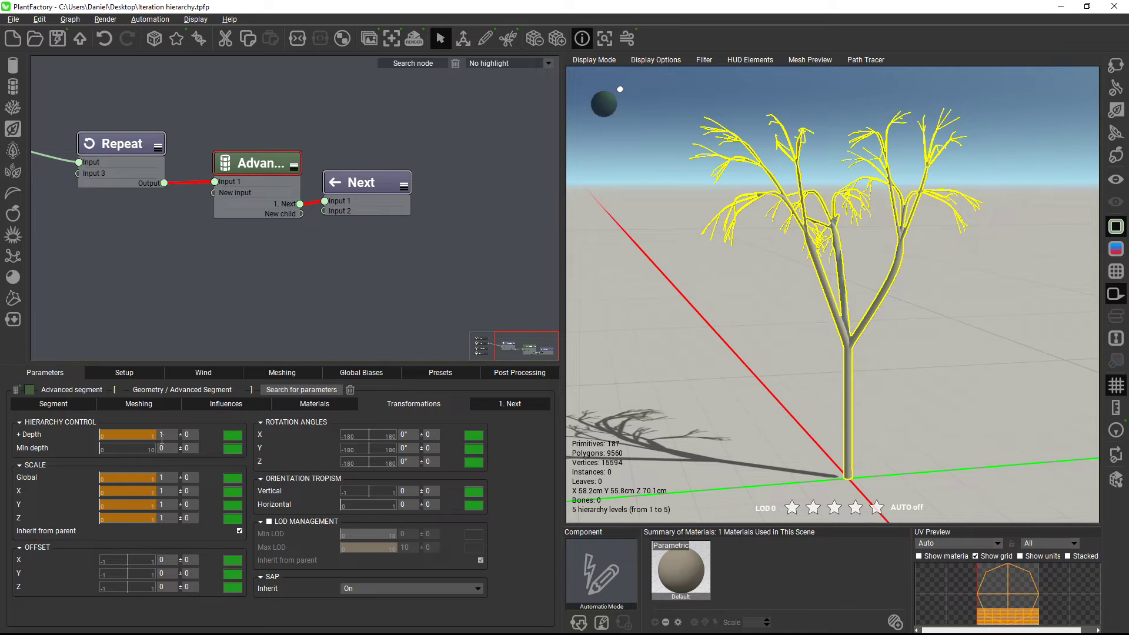
Colour the iteration tree by hierarchy level and select the Repeat node, showing Iteration 5
{"action": "left_click", "coordinate": [601, 62]}
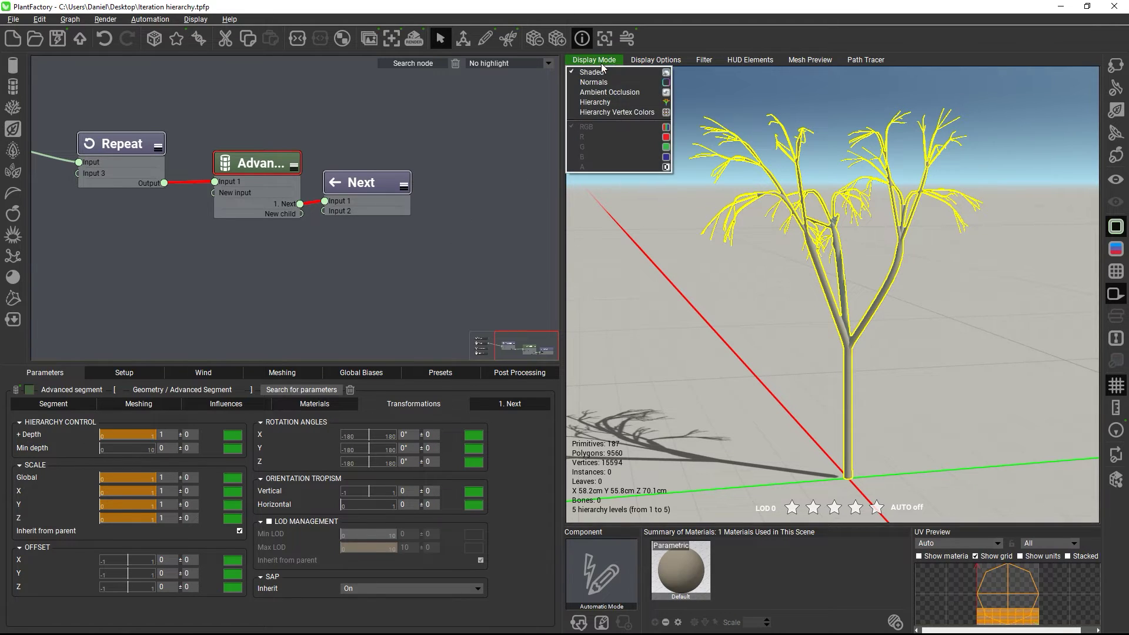
{"action": "left_click", "coordinate": [603, 103]}
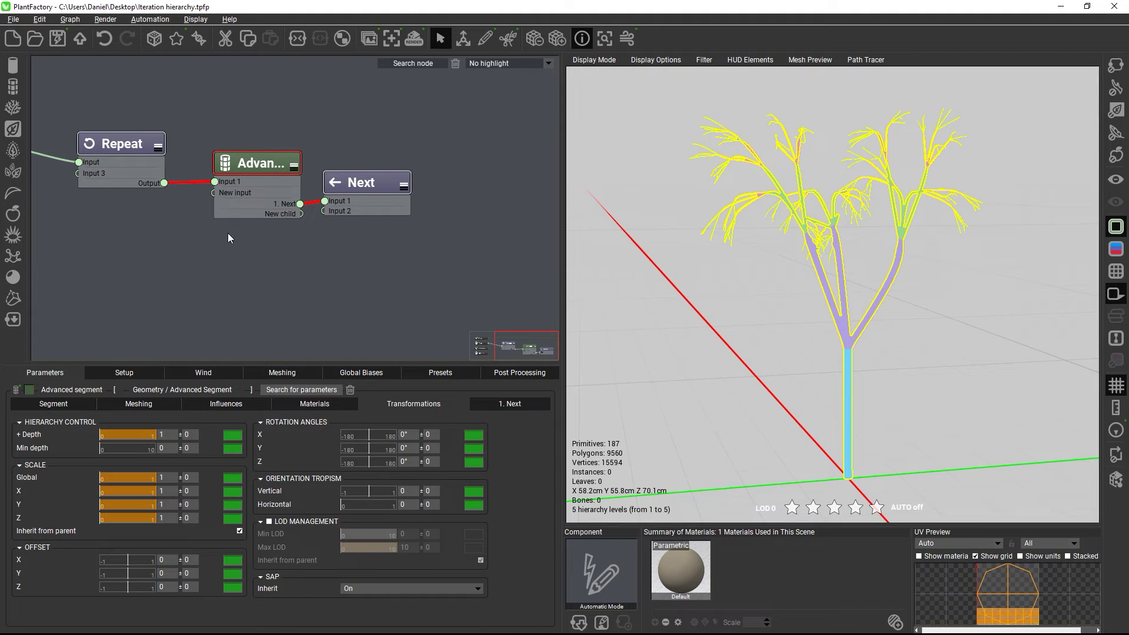
{"action": "left_click", "coordinate": [126, 146]}
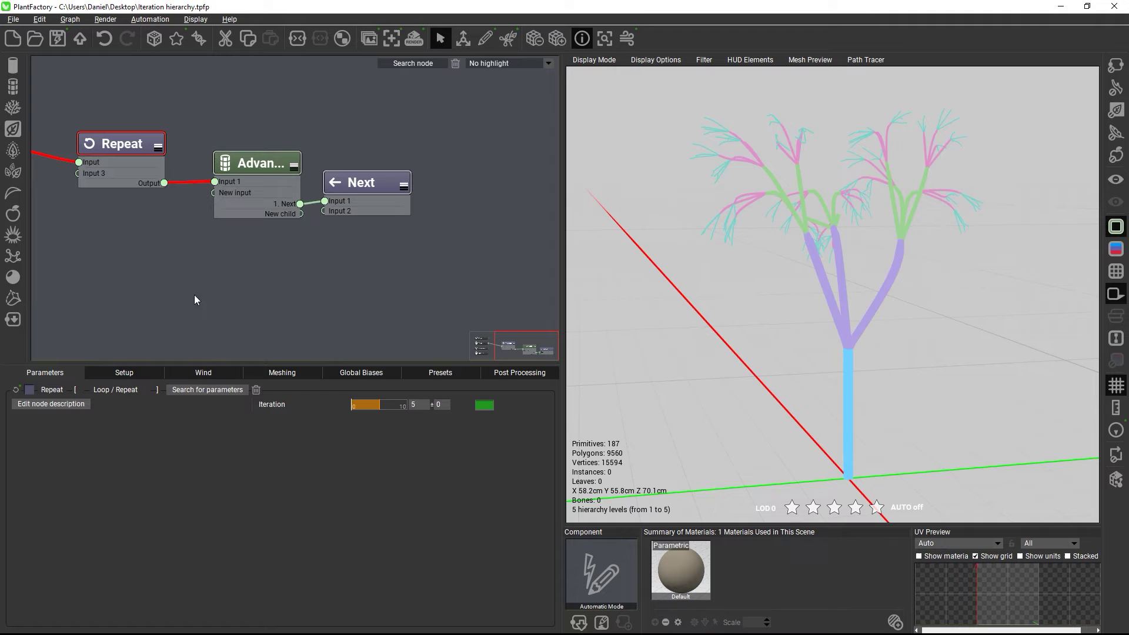
Set the Advanced segment node's Hierarchy Control depth to 0.3
{"action": "left_click", "coordinate": [259, 166]}
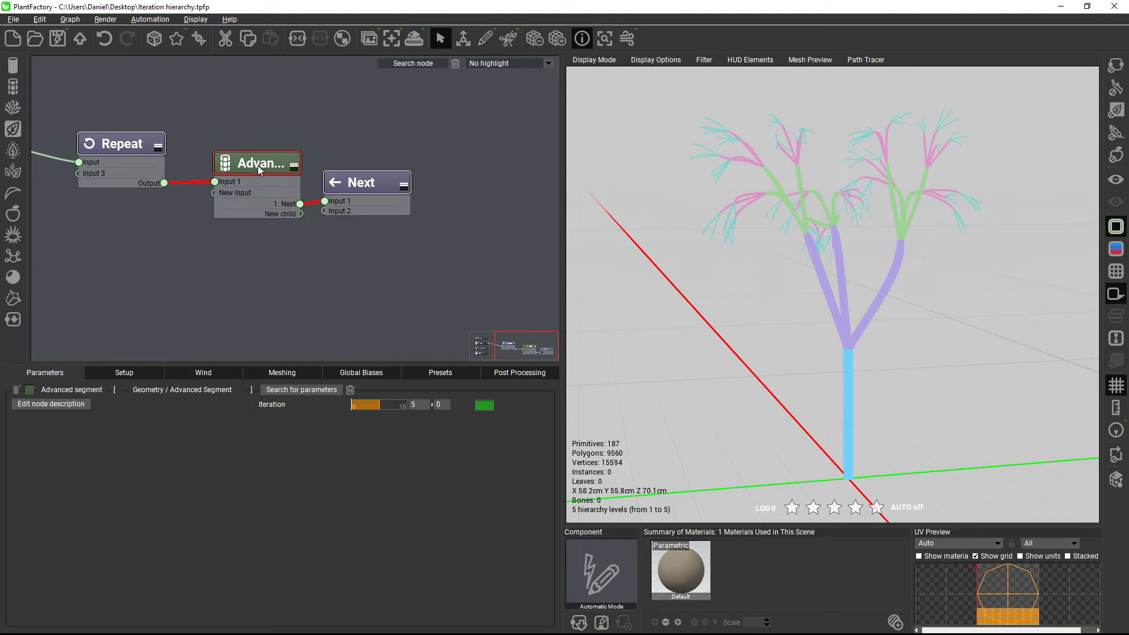
{"action": "left_click", "coordinate": [172, 436]}
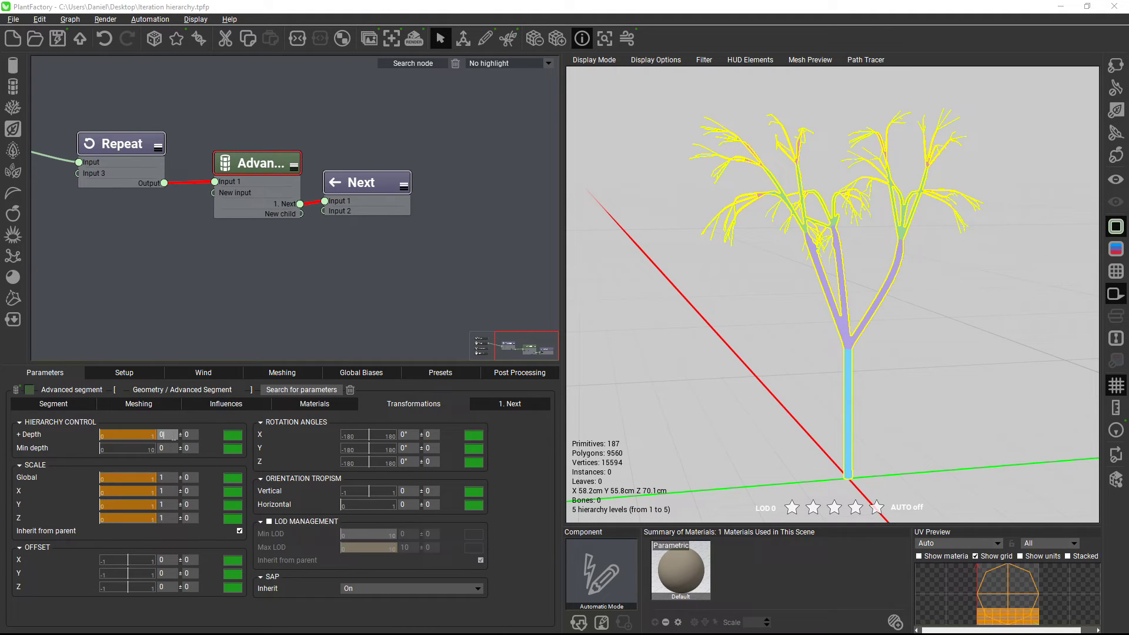
{"action": "type", "text": "0.3"}
{"action": "key", "text": "Return"}
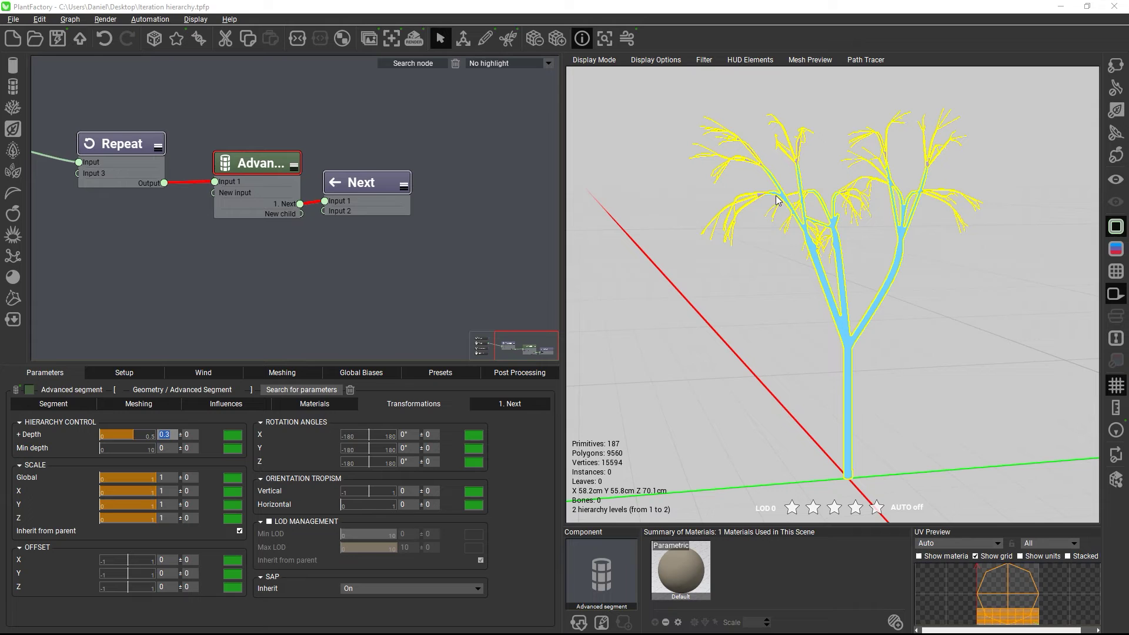
Check the upper branches of the collapsed tree and show the Post Processing settings
{"action": "scroll", "coordinate": [779, 204], "scroll_direction": "up", "scroll_amount": 5}
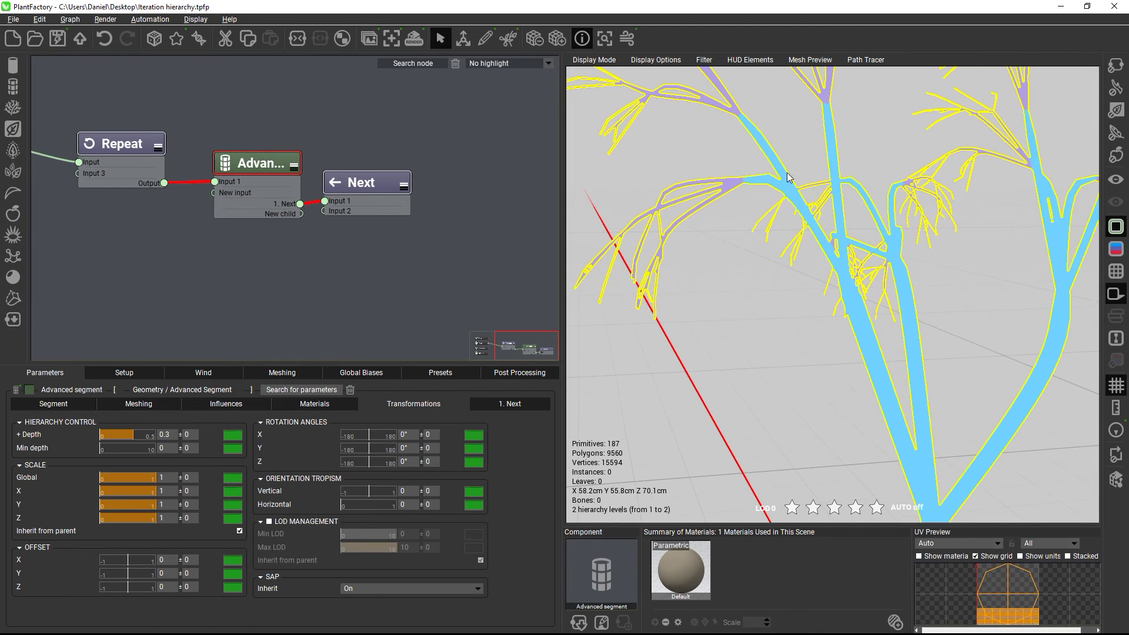
{"action": "left_click_drag", "start_coordinate": [767, 241], "coordinate": [809, 322]}
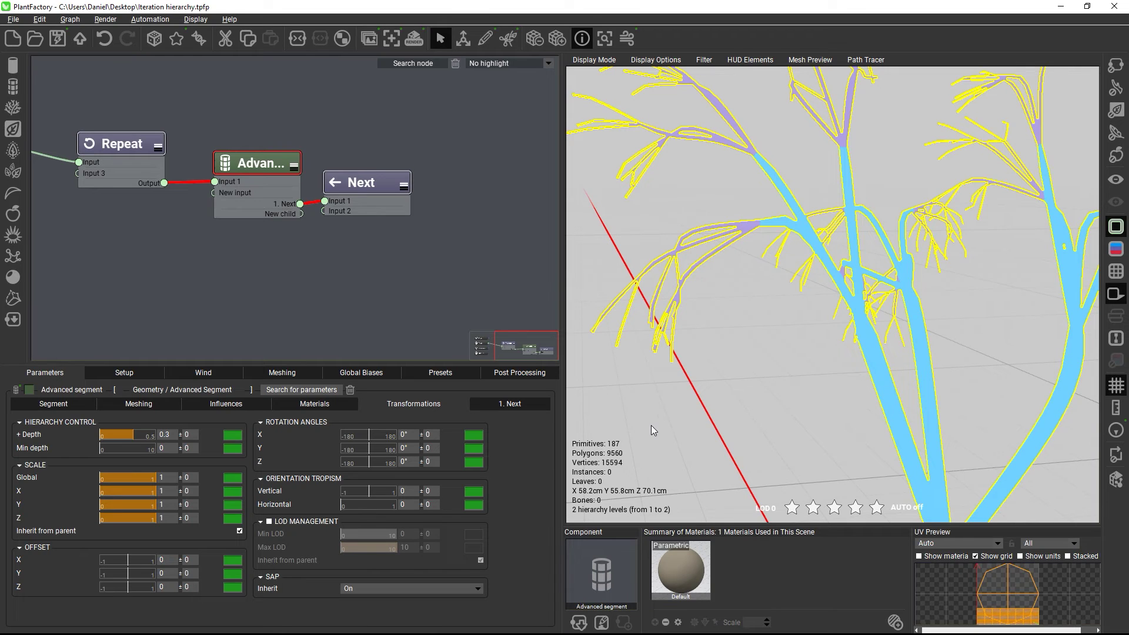
{"action": "left_click", "coordinate": [536, 375]}
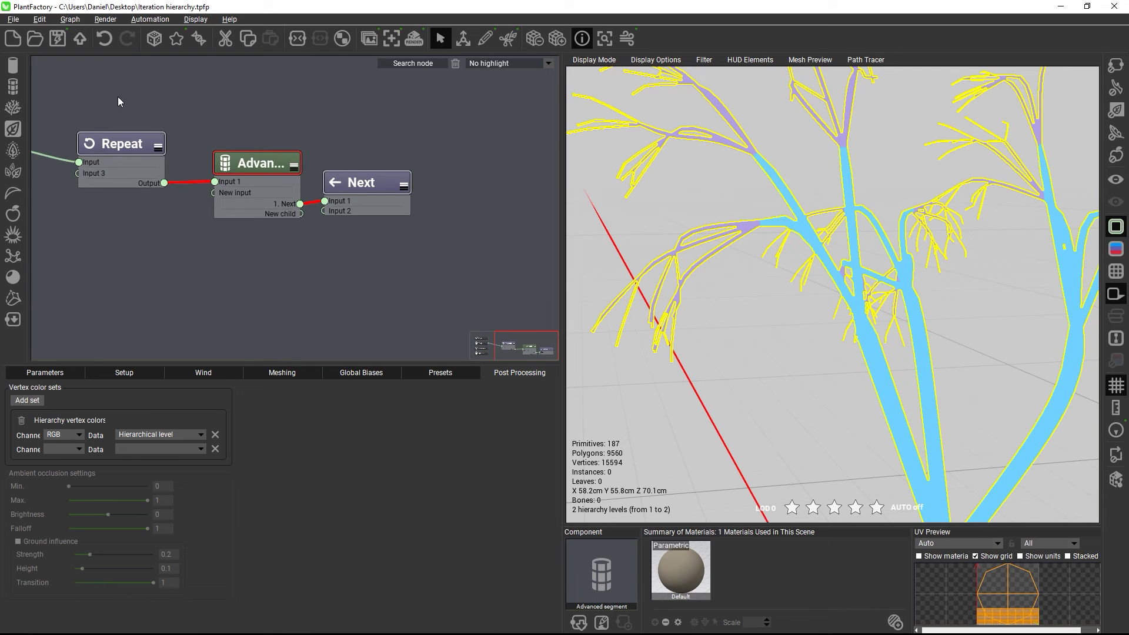
In Export Options, keep mesh hierarchy split by hierarchical levels and enable vertex colour export
{"action": "left_click", "coordinate": [79, 40]}
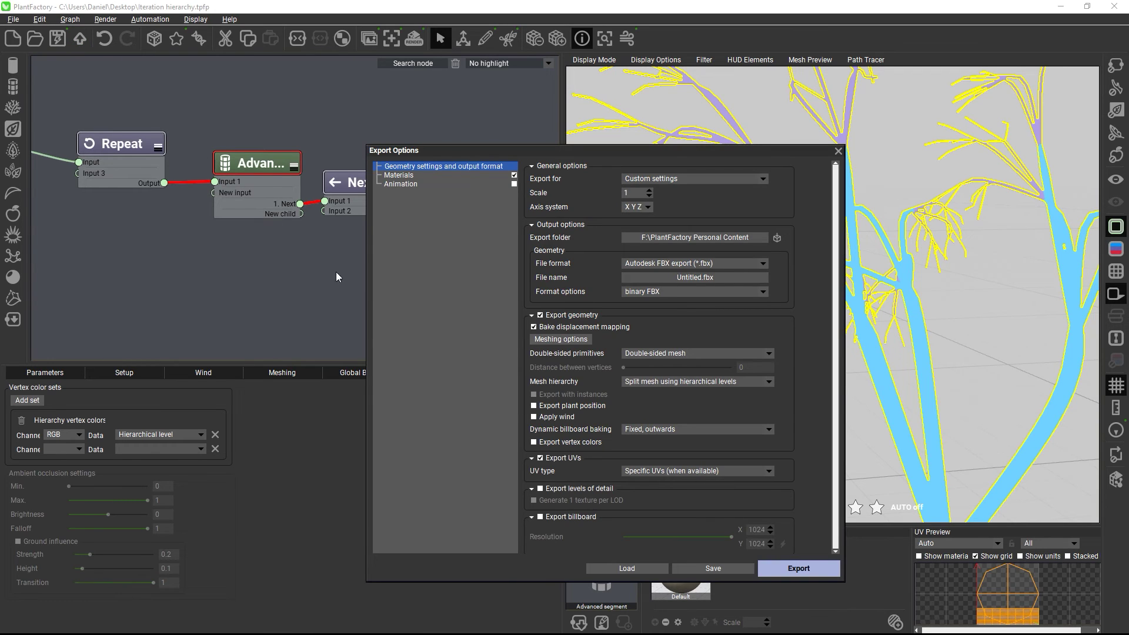
{"action": "left_click", "coordinate": [643, 382]}
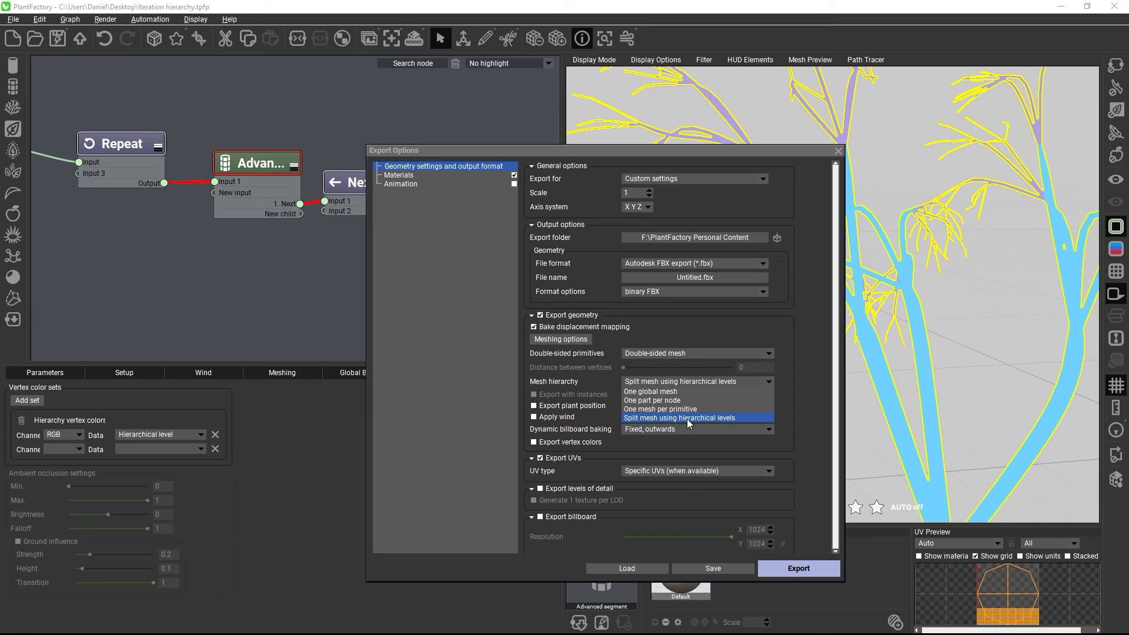
{"action": "left_click", "coordinate": [713, 418]}
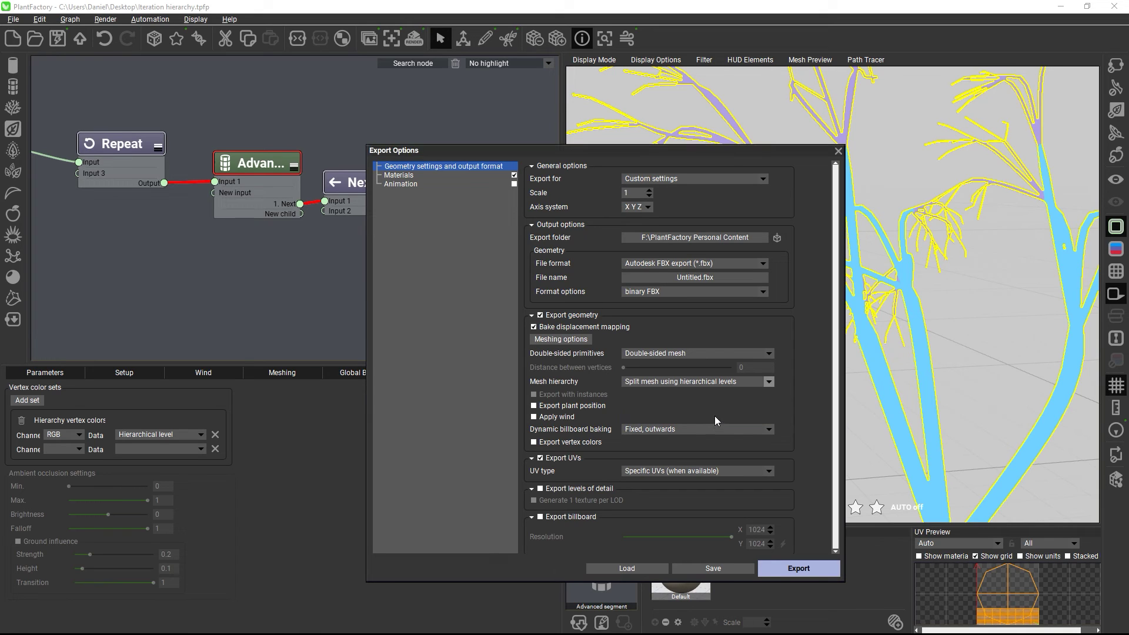
{"action": "left_click", "coordinate": [549, 444]}
{"action": "left_click", "coordinate": [837, 151]}
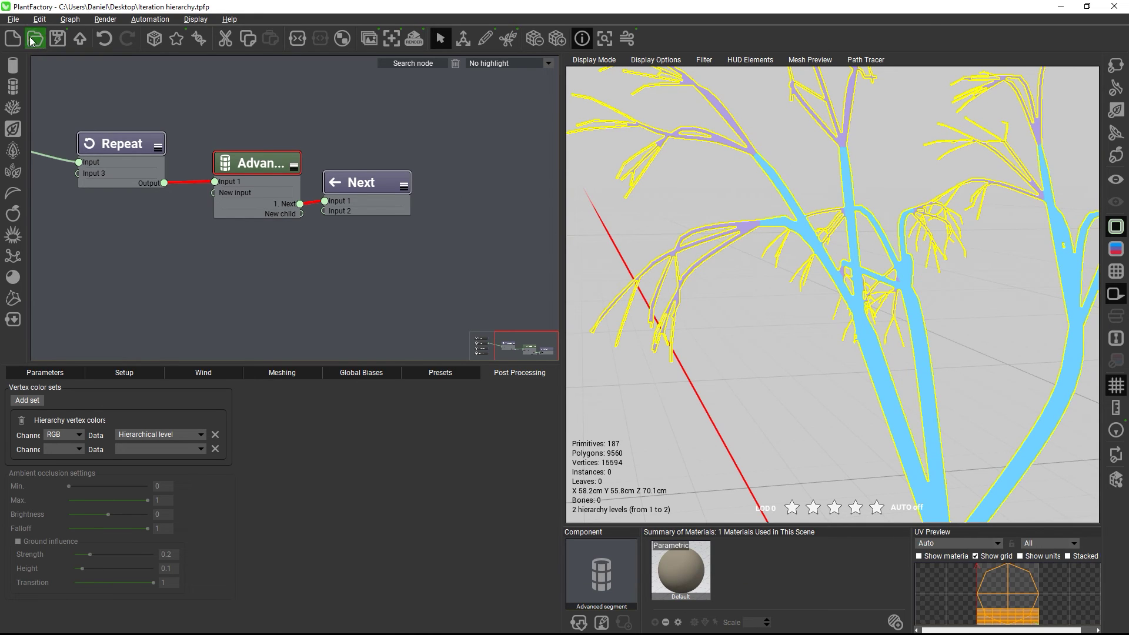
Start exporting the plant as a species via File > Export, then cancel without saving
{"action": "left_click", "coordinate": [13, 19]}
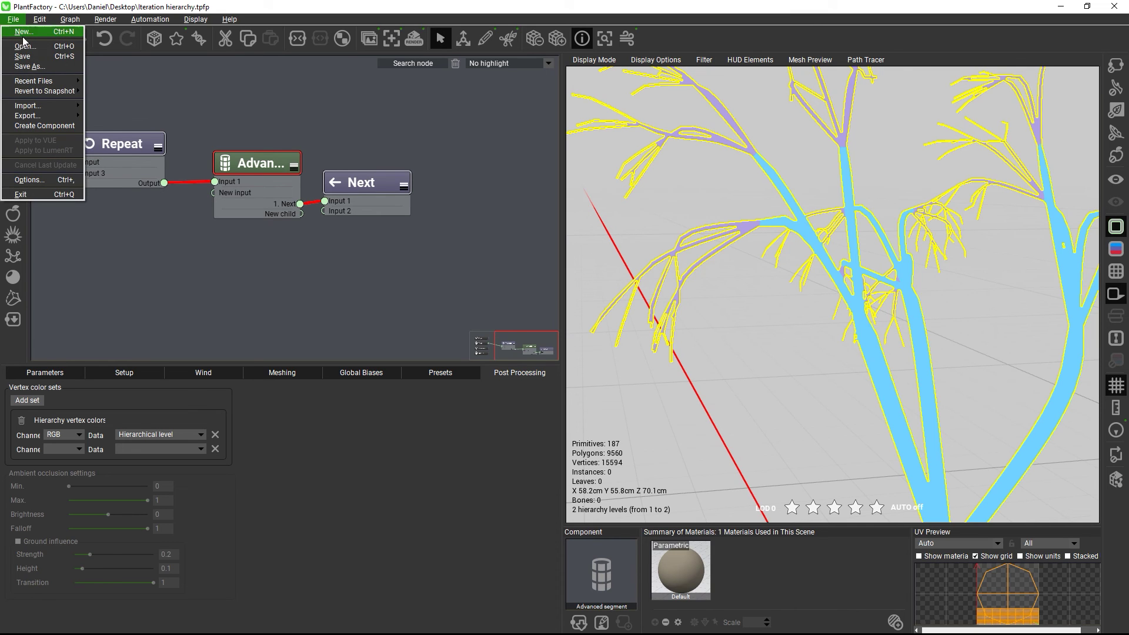
{"action": "mouse_move", "coordinate": [52, 117]}
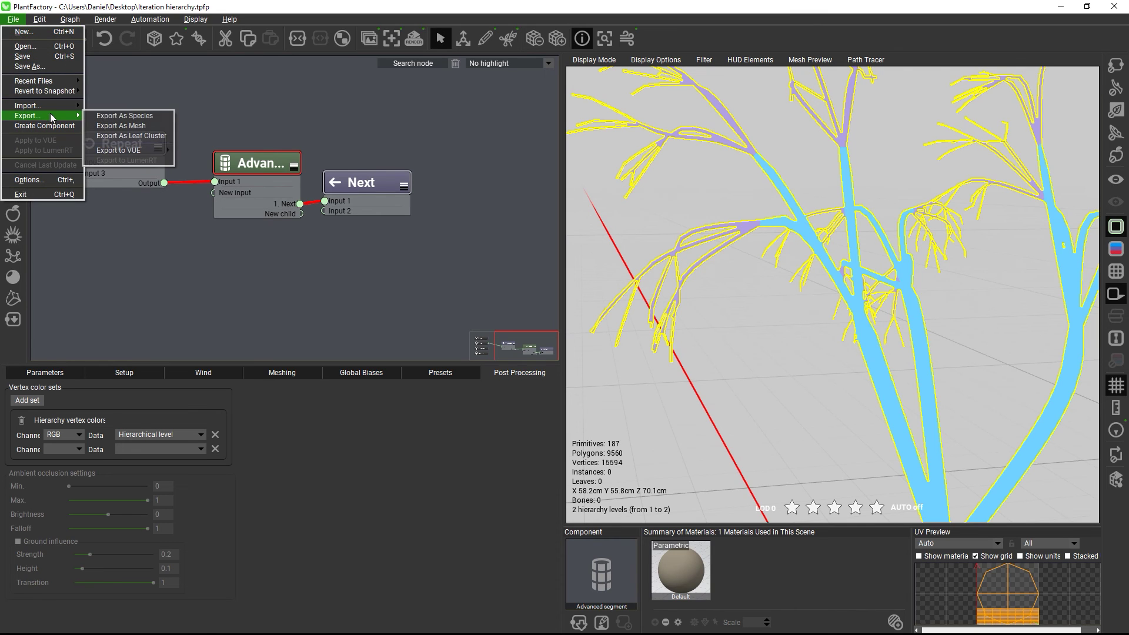
{"action": "left_click", "coordinate": [142, 117]}
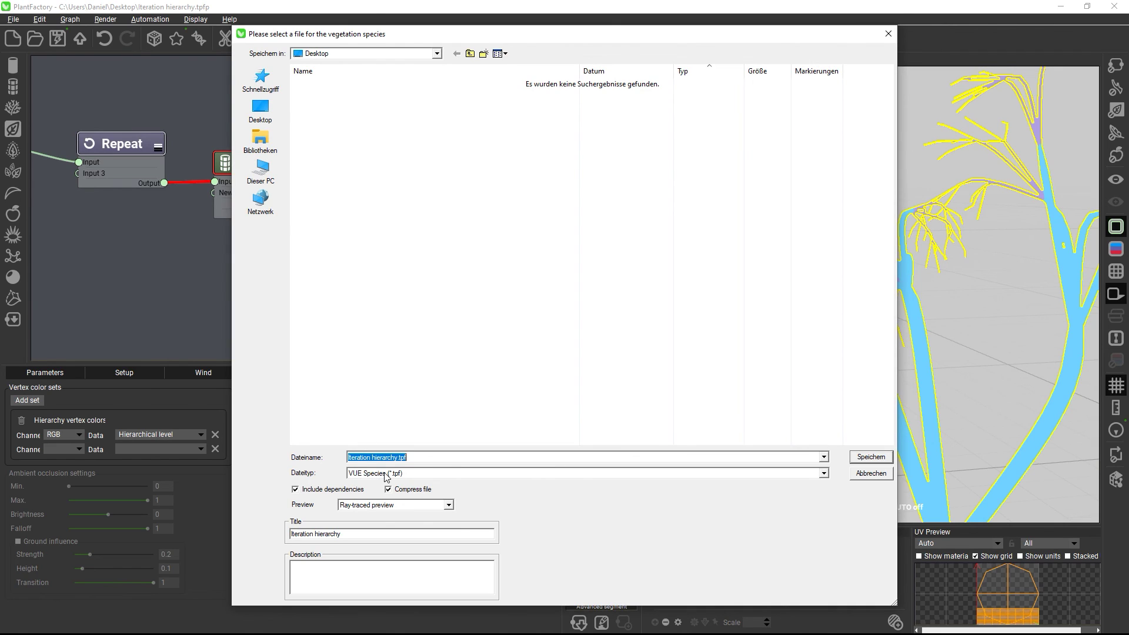
{"action": "left_click", "coordinate": [867, 476]}
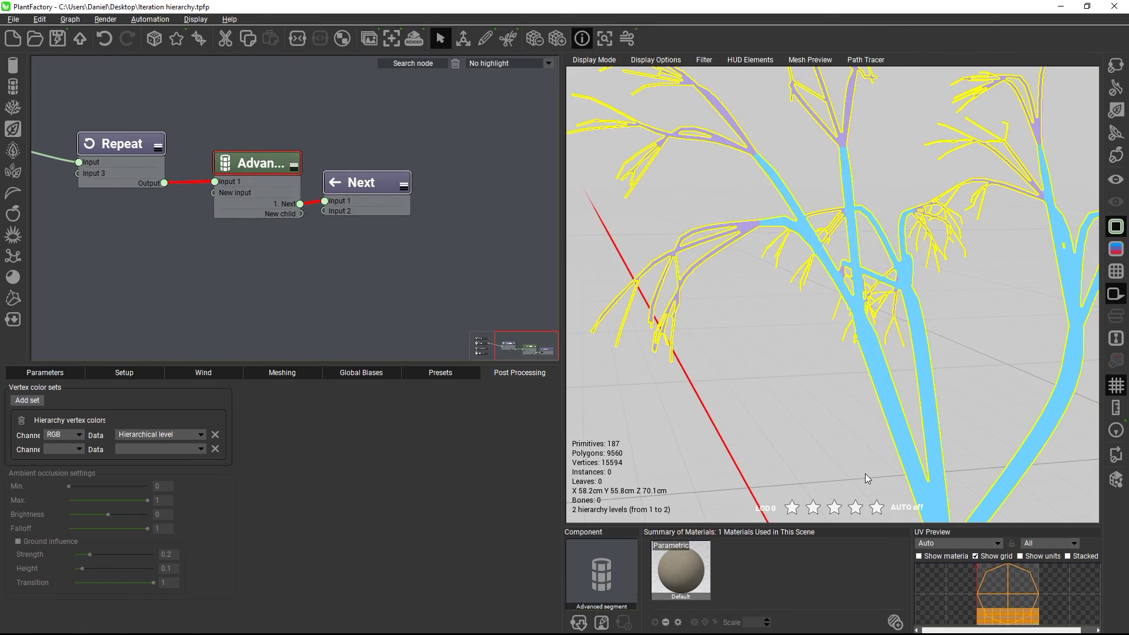